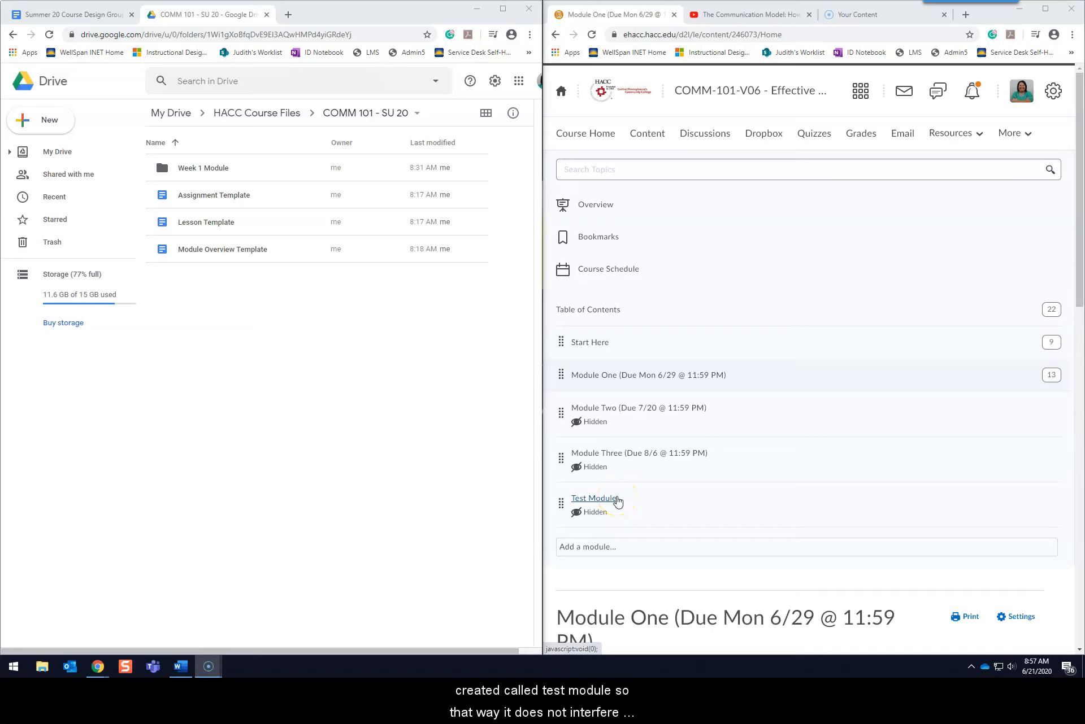
Open Test Module and examine its options for creating new content and adding existing activities
{"action": "left_click", "coordinate": [594, 498]}
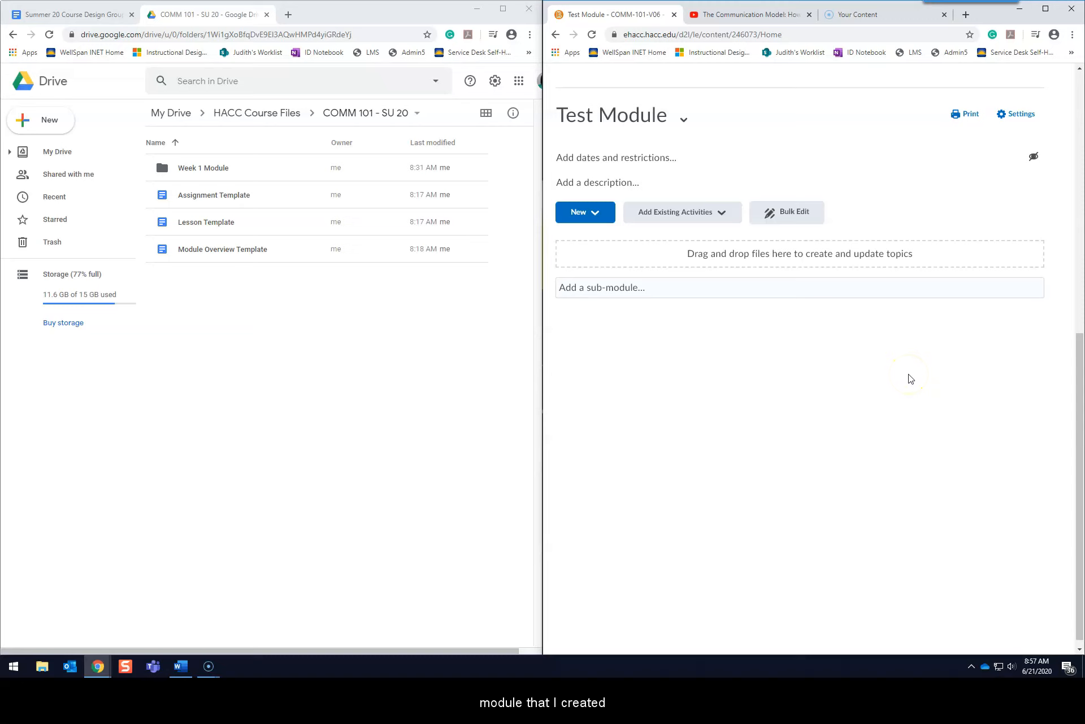
{"action": "left_click", "coordinate": [602, 212]}
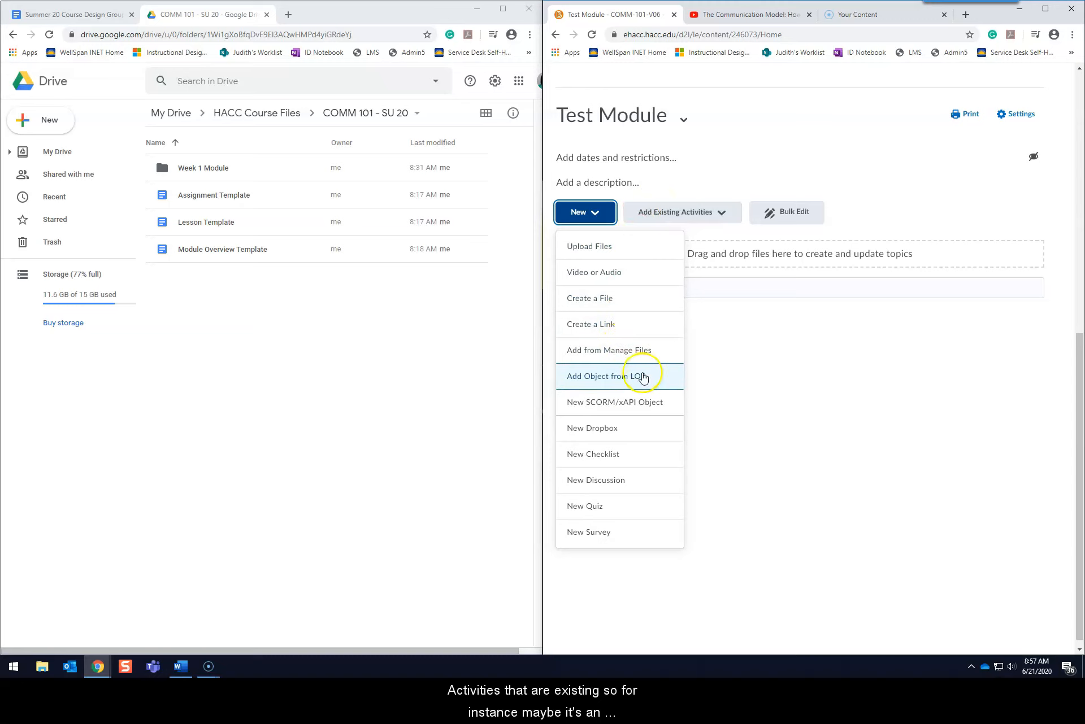
{"action": "left_click", "coordinate": [685, 218]}
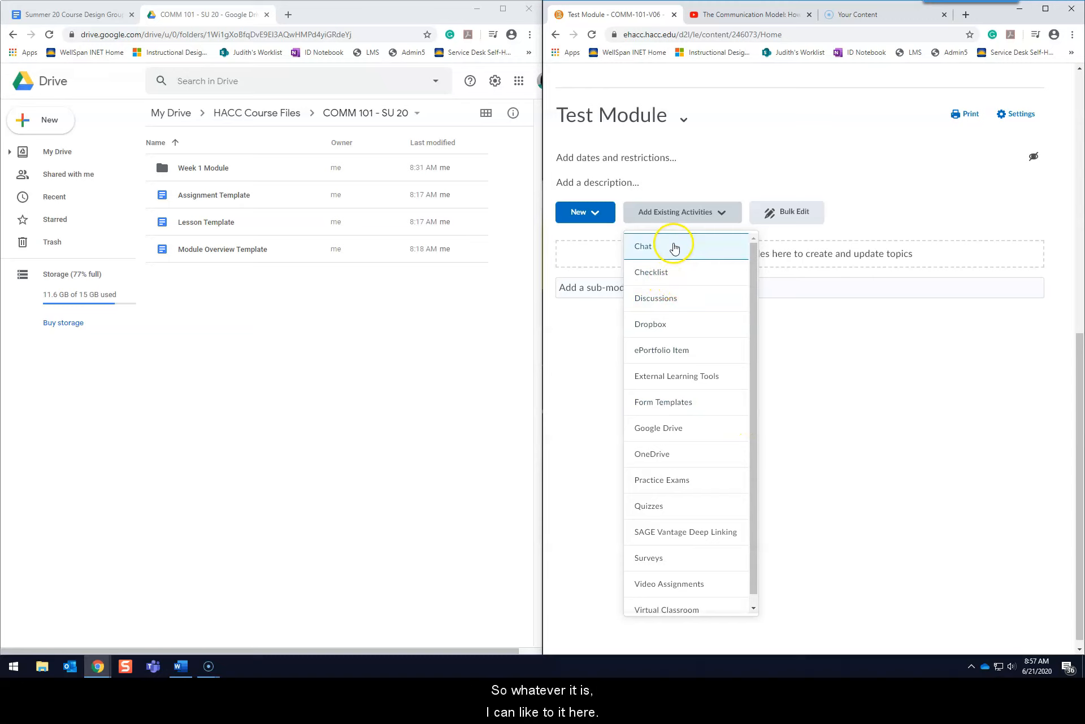
{"action": "left_click", "coordinate": [600, 336]}
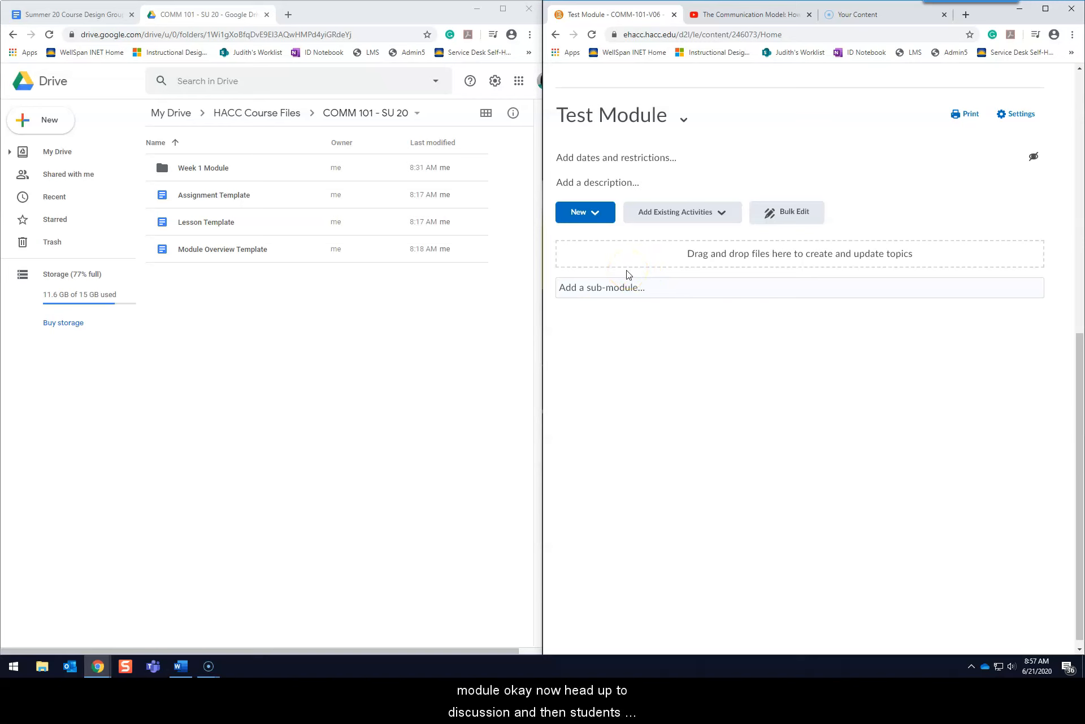
{"action": "scroll", "coordinate": [722, 390], "scroll_direction": "up", "scroll_amount": 7}
{"action": "scroll", "coordinate": [722, 391], "scroll_direction": "up", "scroll_amount": 2}
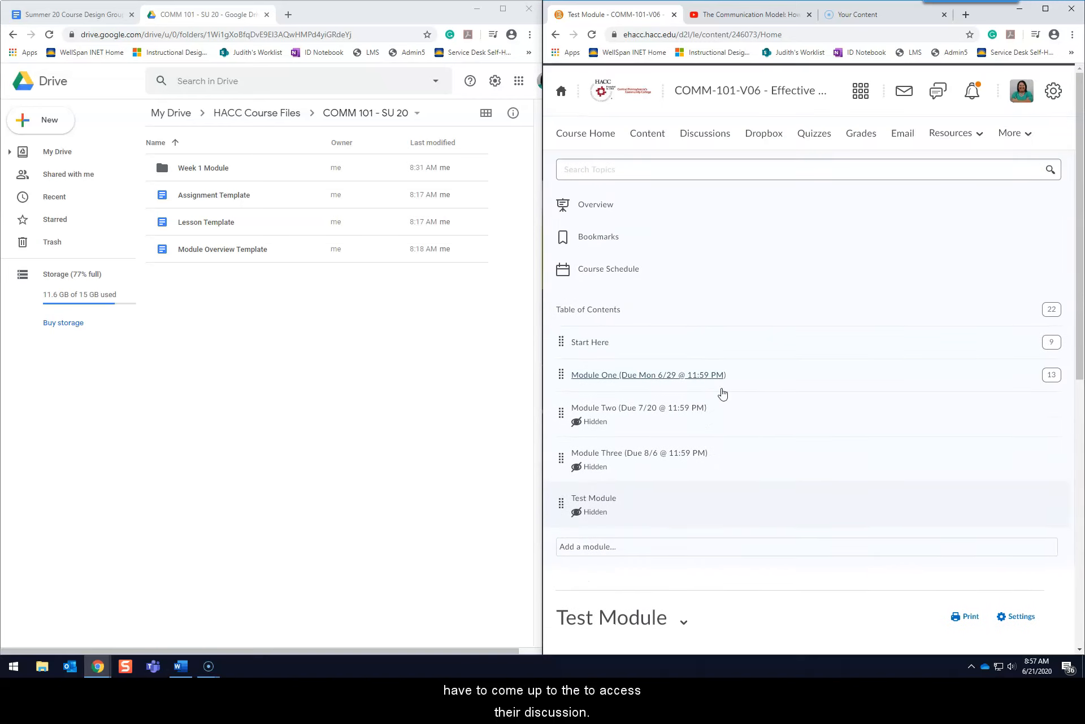
{"action": "scroll", "coordinate": [725, 389], "scroll_direction": "down", "scroll_amount": 7}
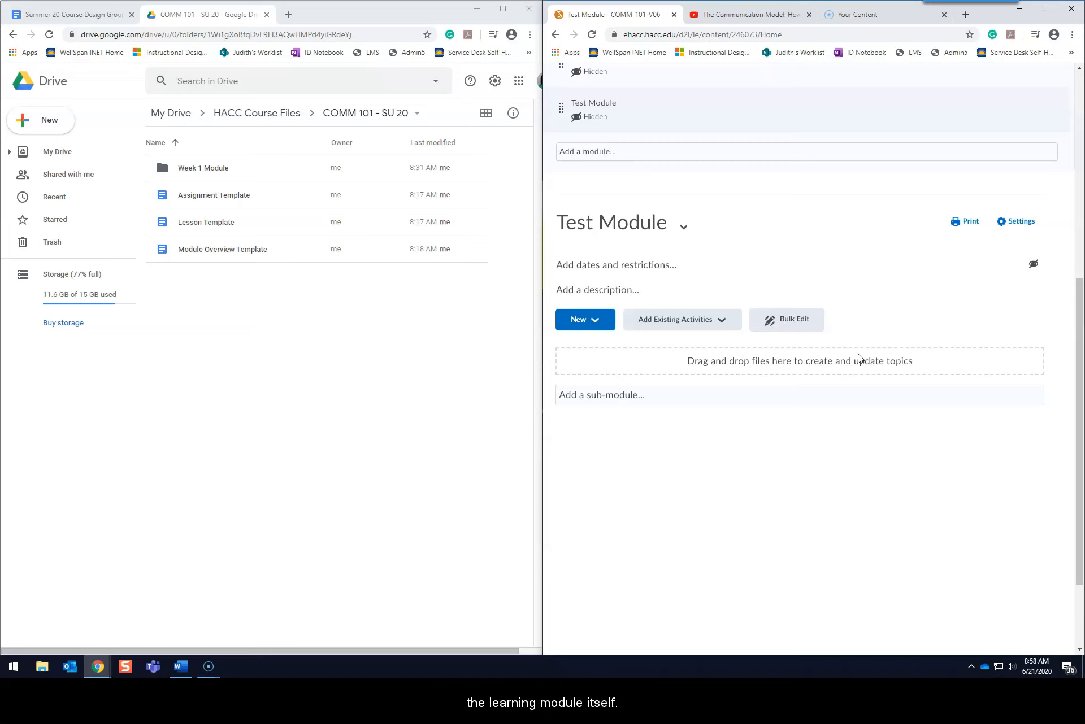
{"action": "left_click", "coordinate": [586, 321]}
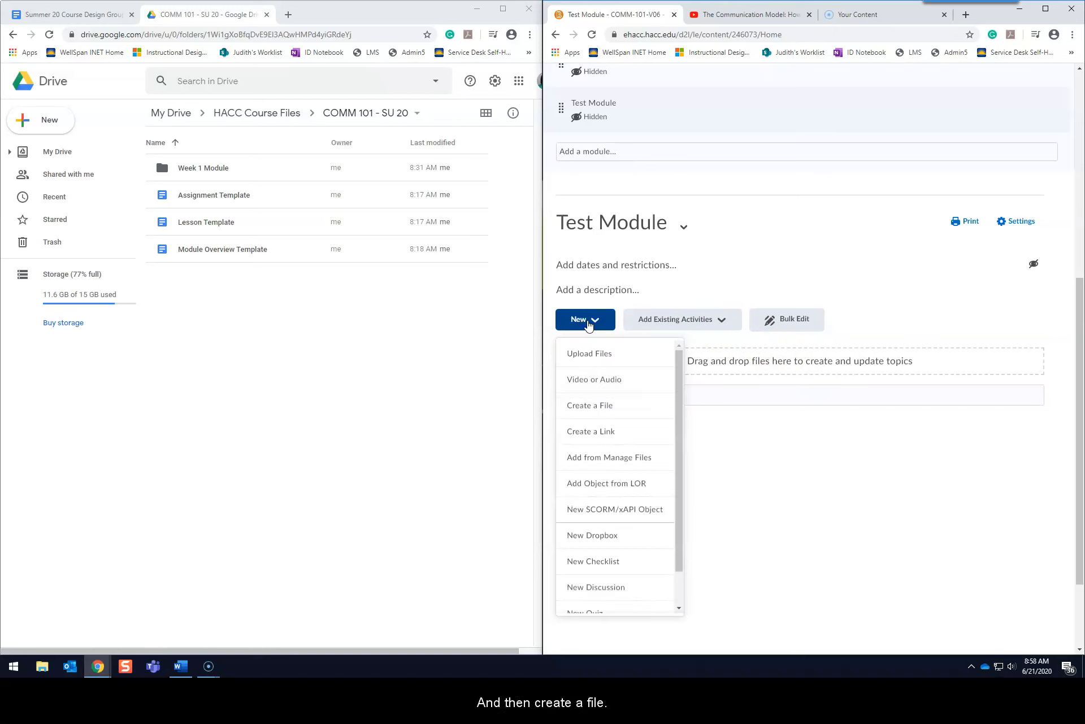
{"action": "left_click", "coordinate": [606, 408]}
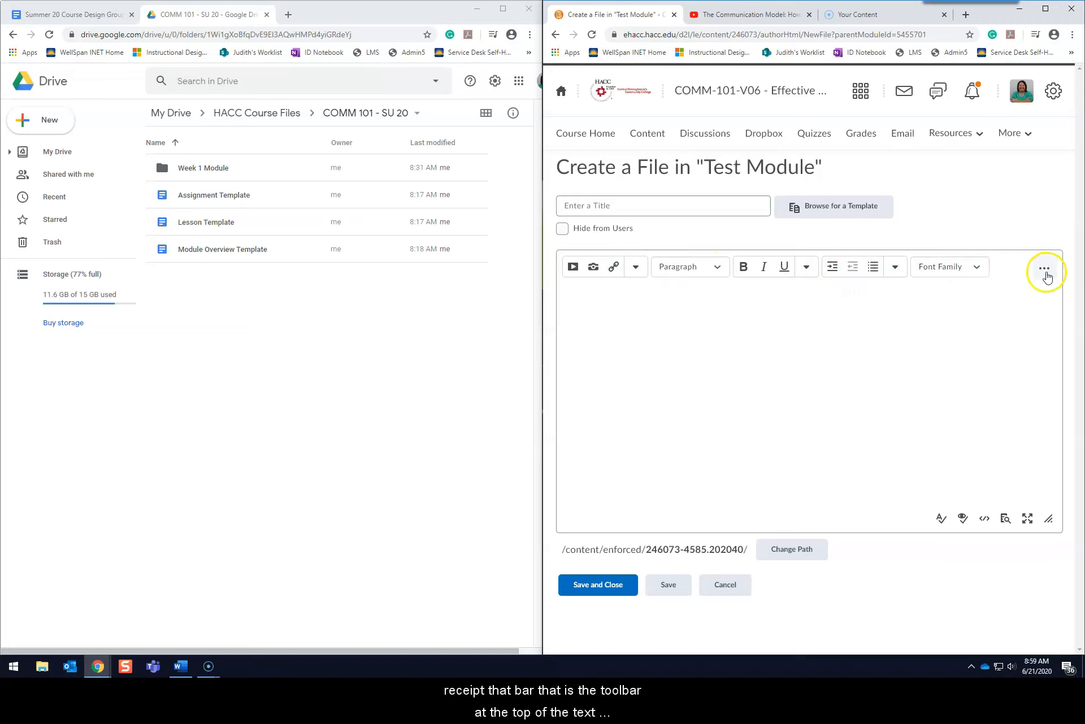
{"action": "left_click", "coordinate": [683, 337]}
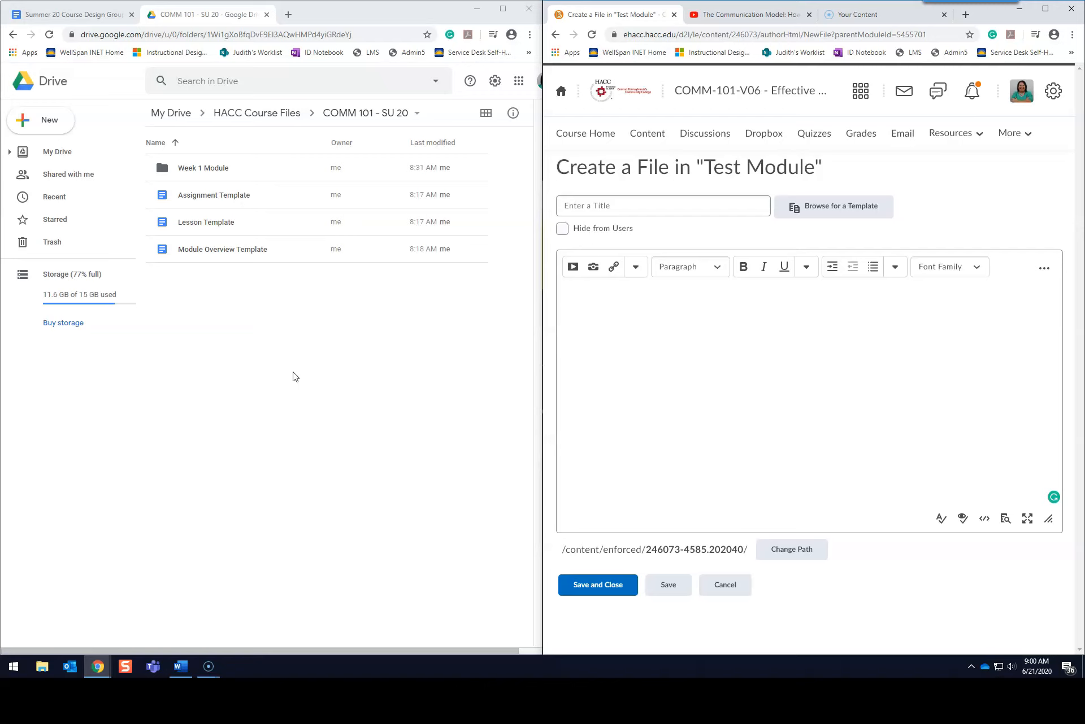
{"action": "left_click", "coordinate": [746, 211]}
{"action": "left_click", "coordinate": [758, 94]}
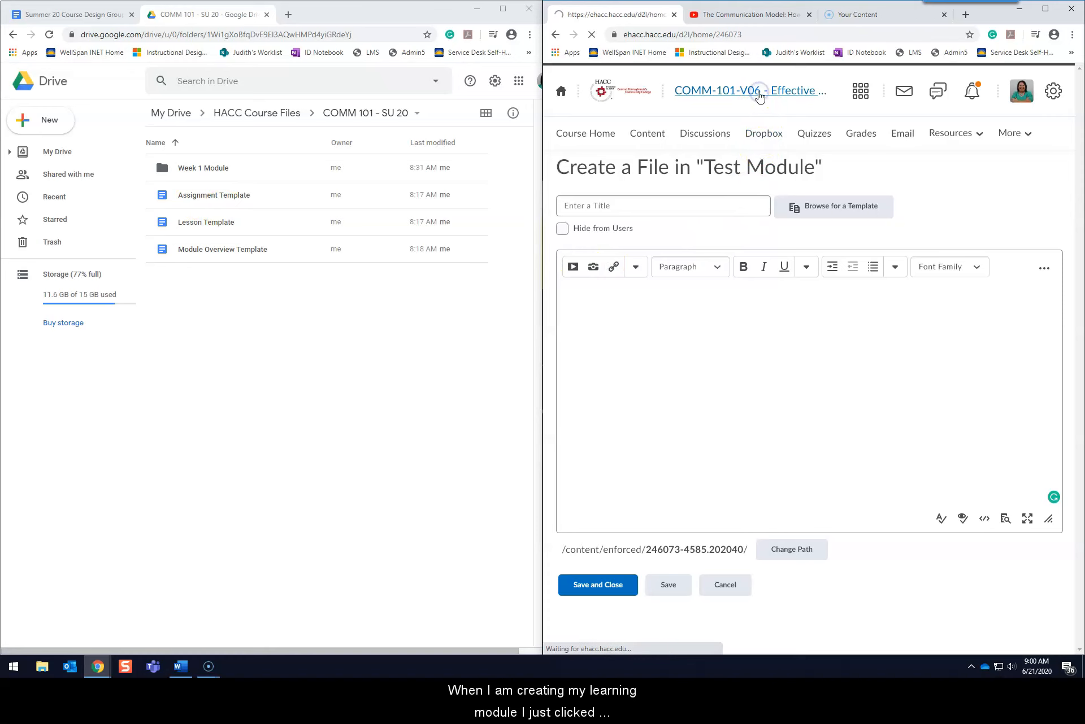
{"action": "left_click", "coordinate": [647, 133]}
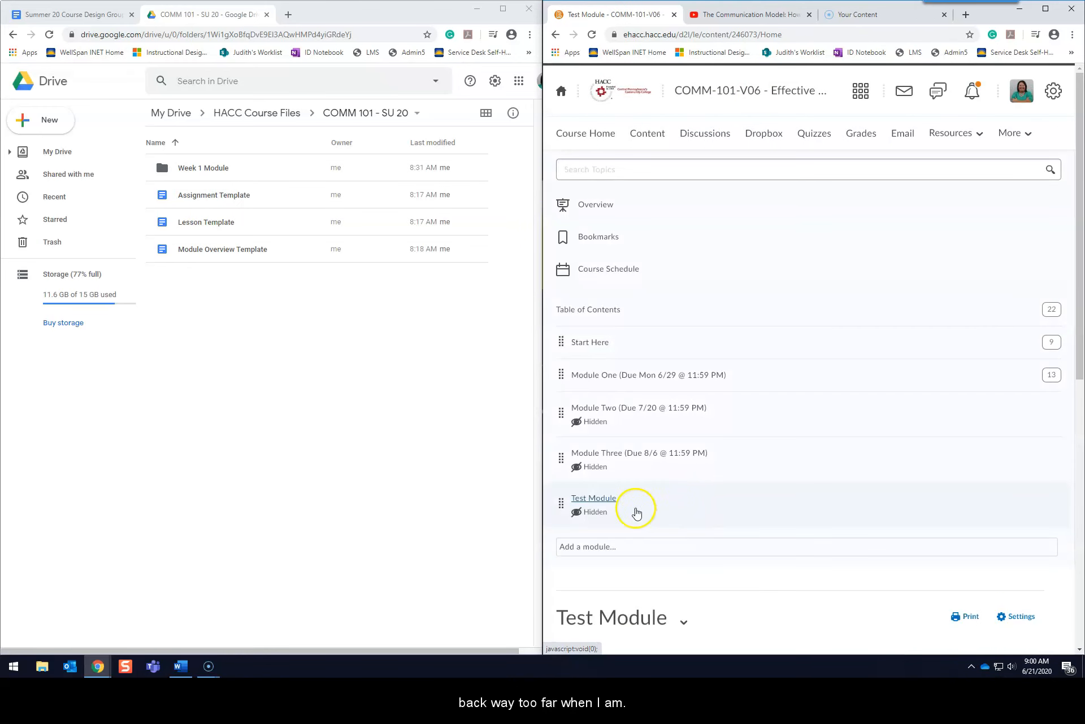
{"action": "left_click", "coordinate": [608, 508]}
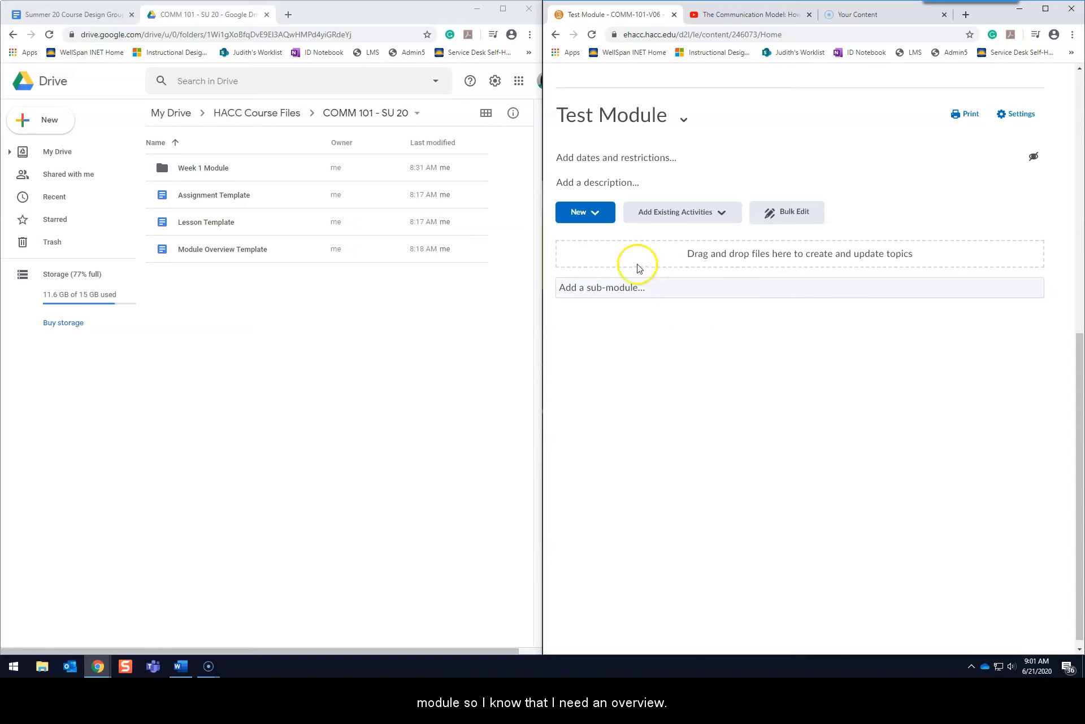
Create a blank file in Test Module titled "Week One: Overview & Objectives" and save it
{"action": "left_click", "coordinate": [593, 212]}
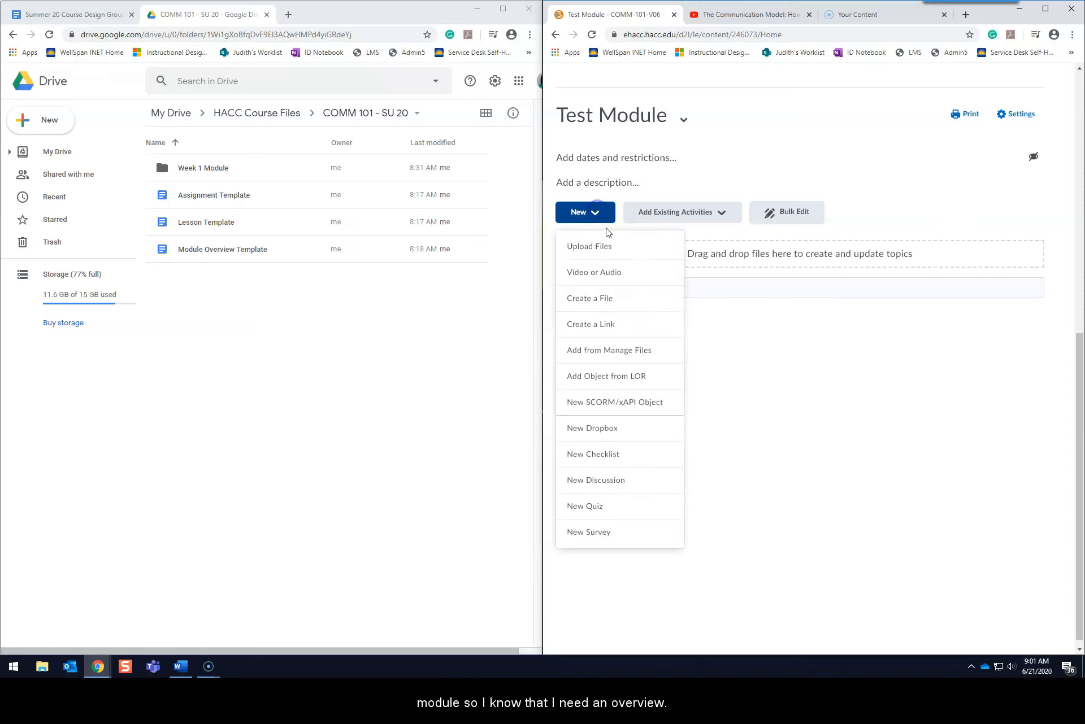
{"action": "left_click", "coordinate": [617, 295]}
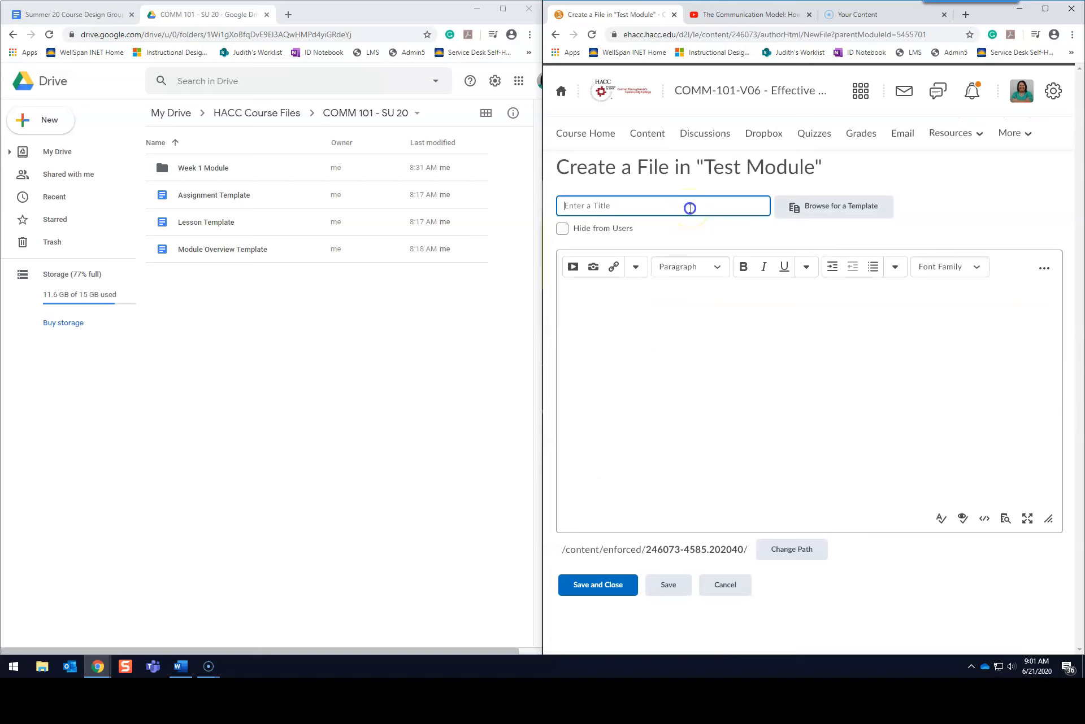
{"action": "type", "text": "Week One: Overview & Objectives"}
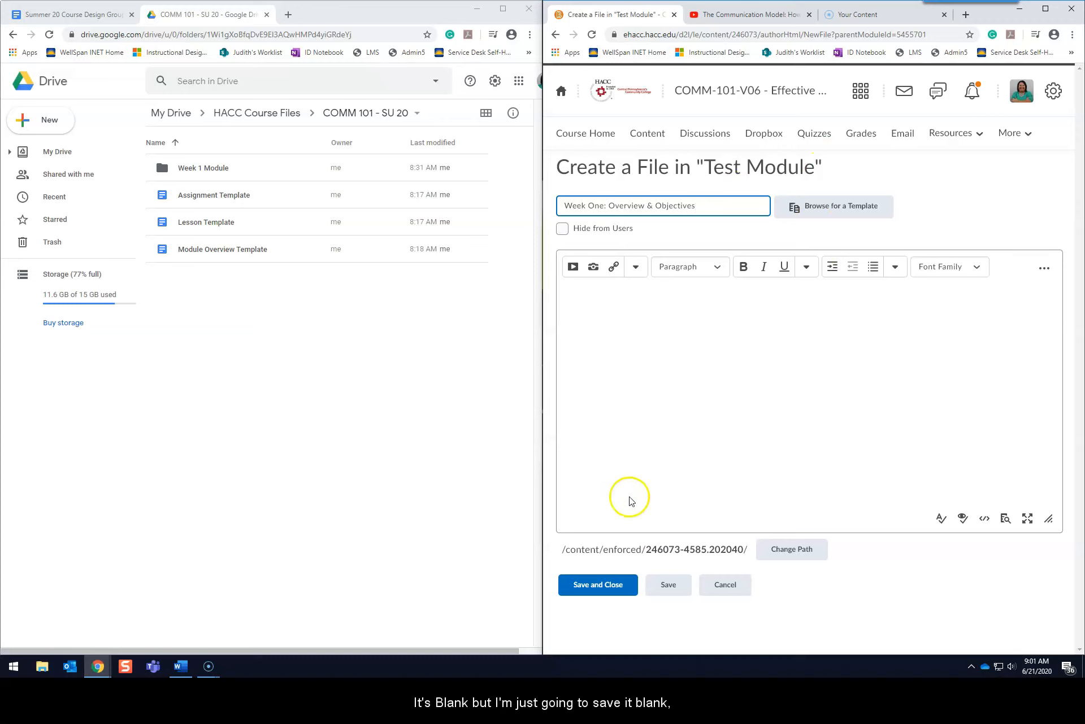
{"action": "left_click", "coordinate": [600, 586]}
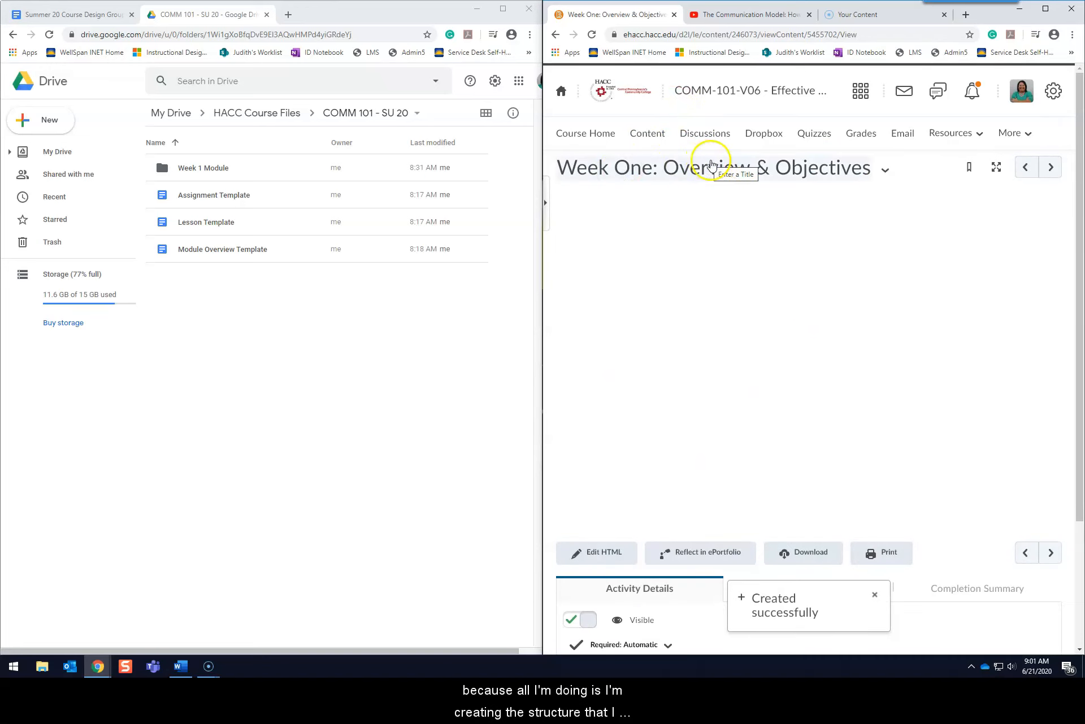
Return to Test Module and save a blank new file titled "1.1 Lesson: Communication Model"
{"action": "left_click", "coordinate": [545, 205]}
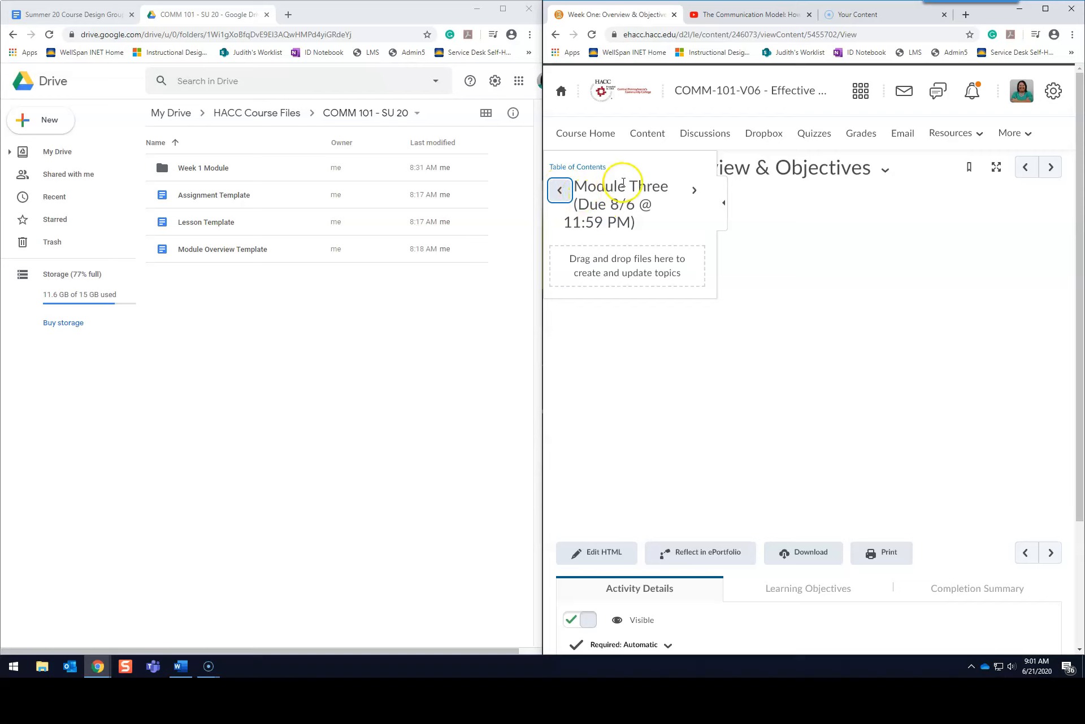
{"action": "left_click", "coordinate": [693, 189]}
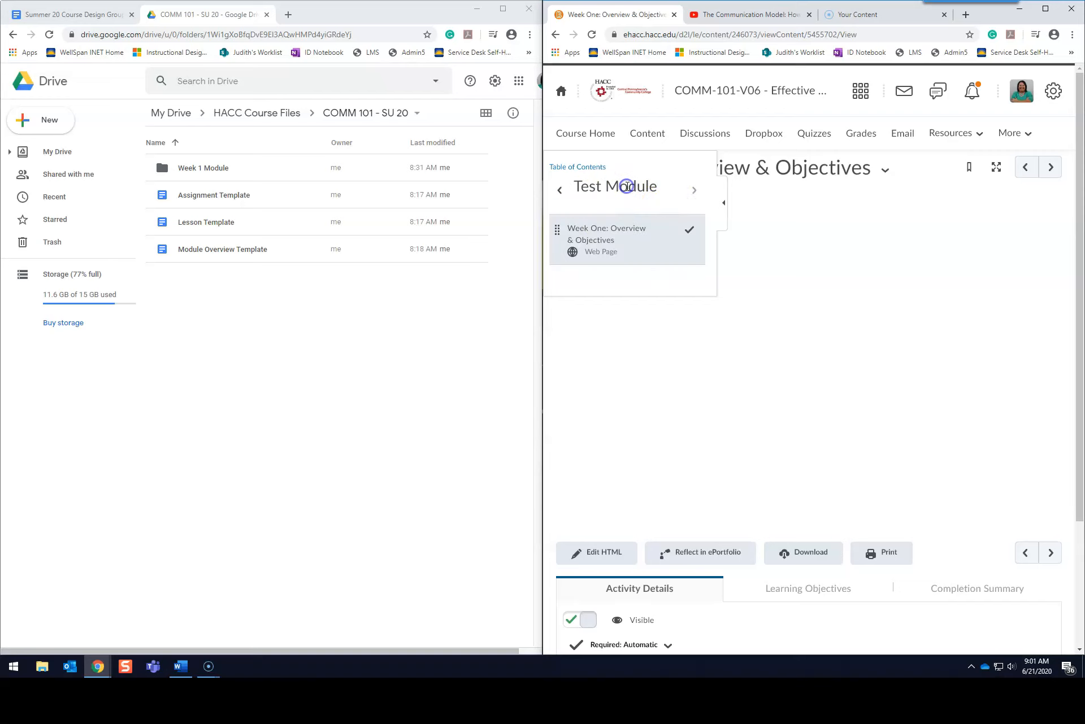
{"action": "left_click_drag", "start_coordinate": [721, 209], "coordinate": [594, 169]}
{"action": "left_click", "coordinate": [594, 167]}
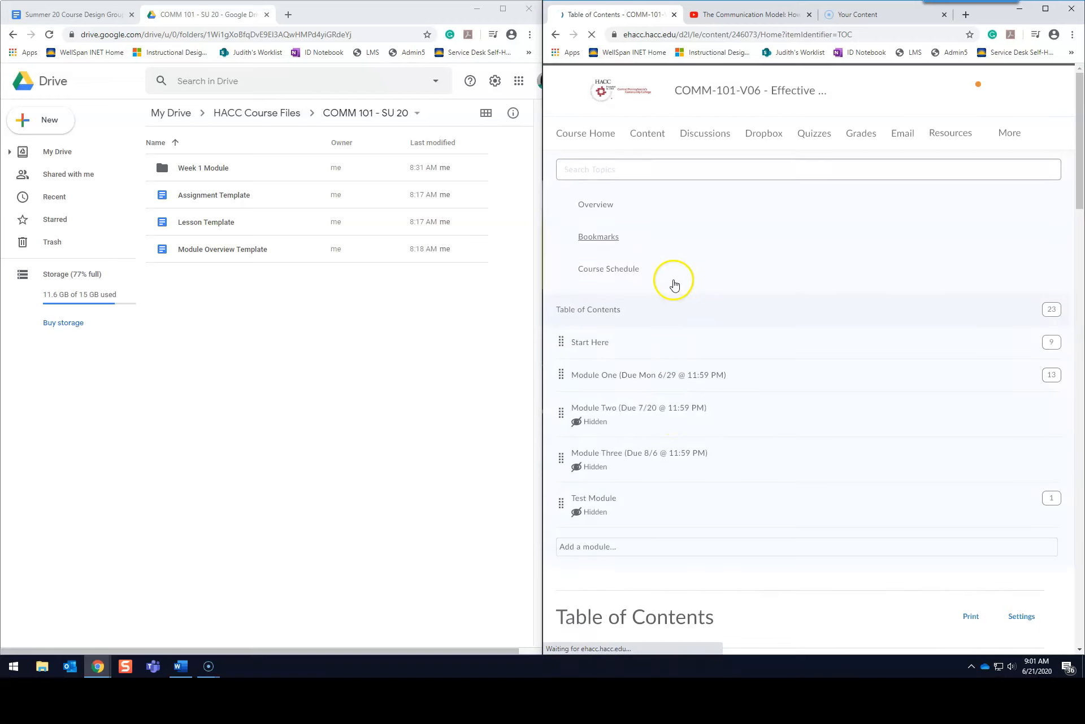
{"action": "left_click", "coordinate": [603, 497]}
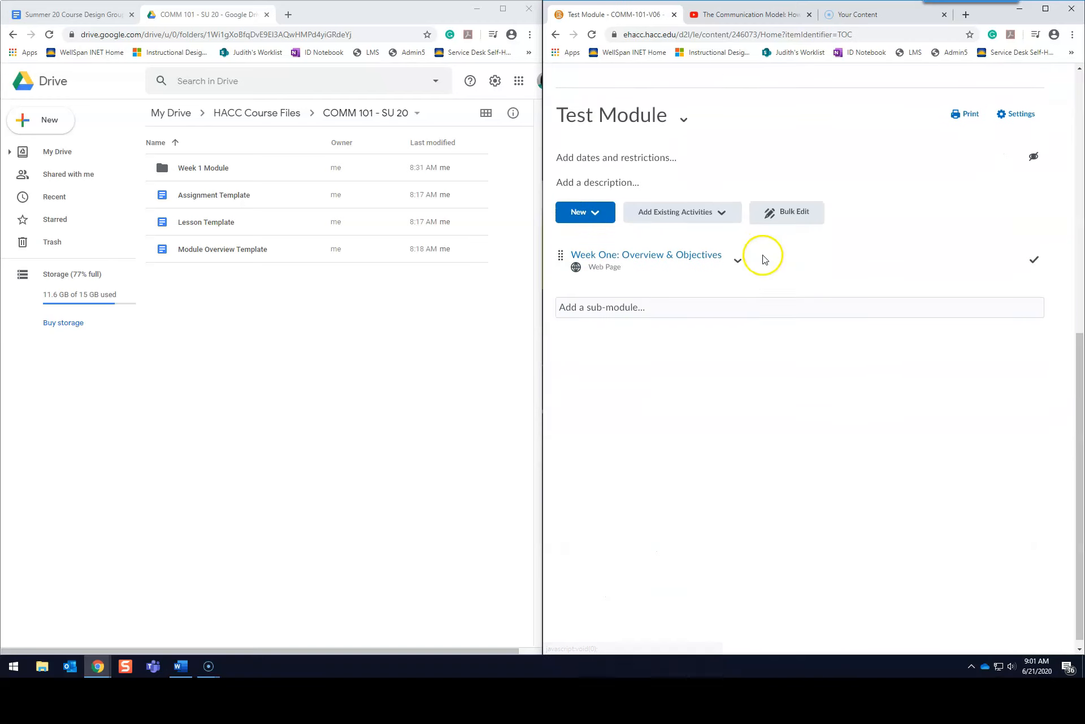
{"action": "left_click", "coordinate": [585, 212]}
{"action": "left_click", "coordinate": [599, 289]}
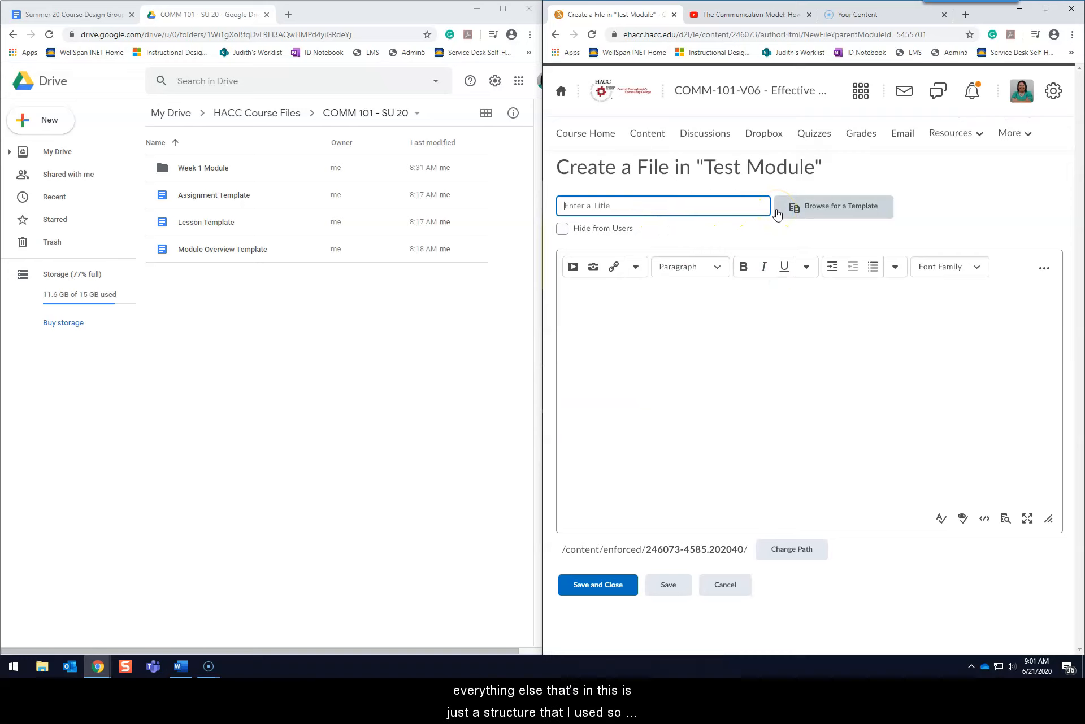
{"action": "type", "text": "1.1 Lesson: Com"}
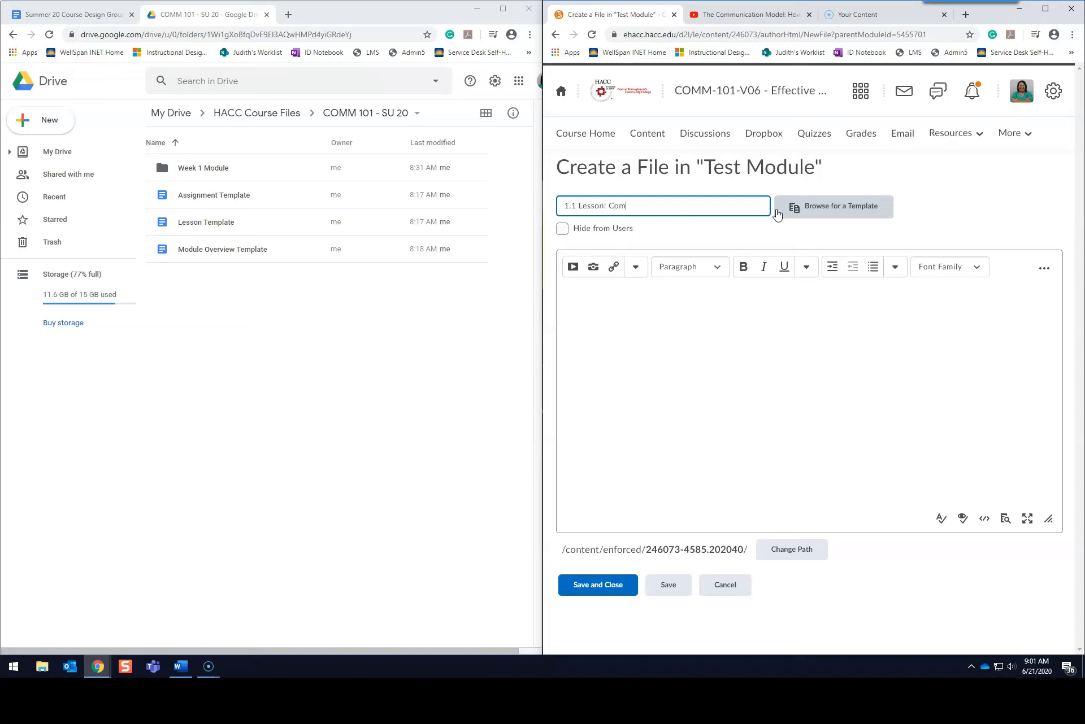
{"action": "type", "text": "munication Model"}
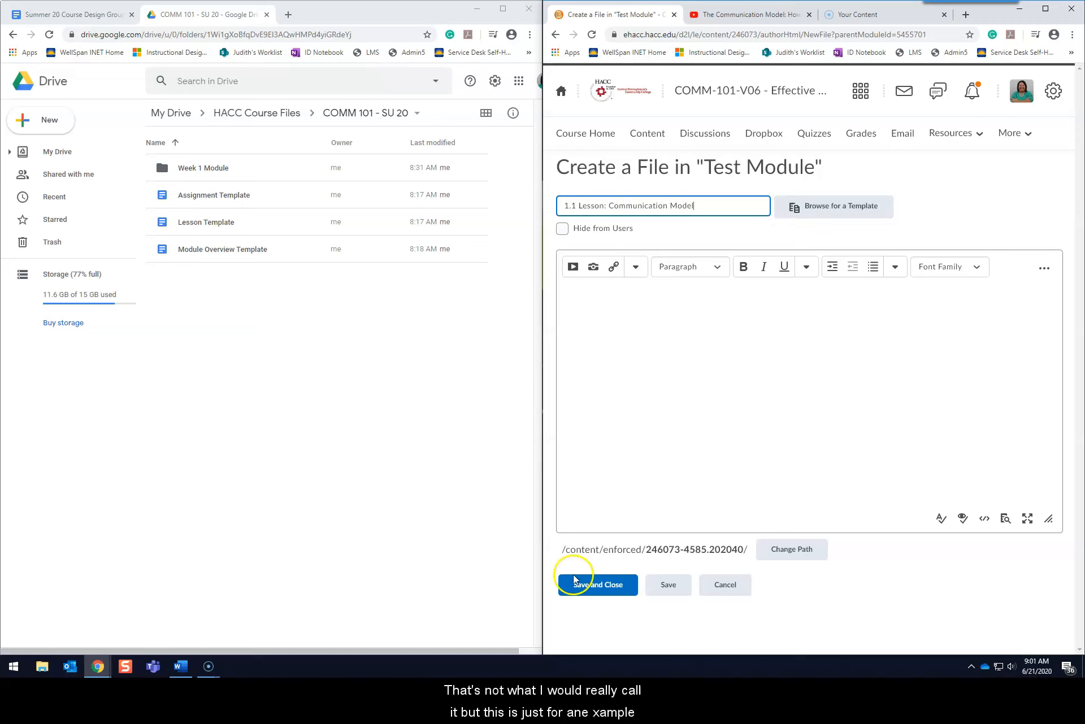
{"action": "left_click", "coordinate": [586, 588]}
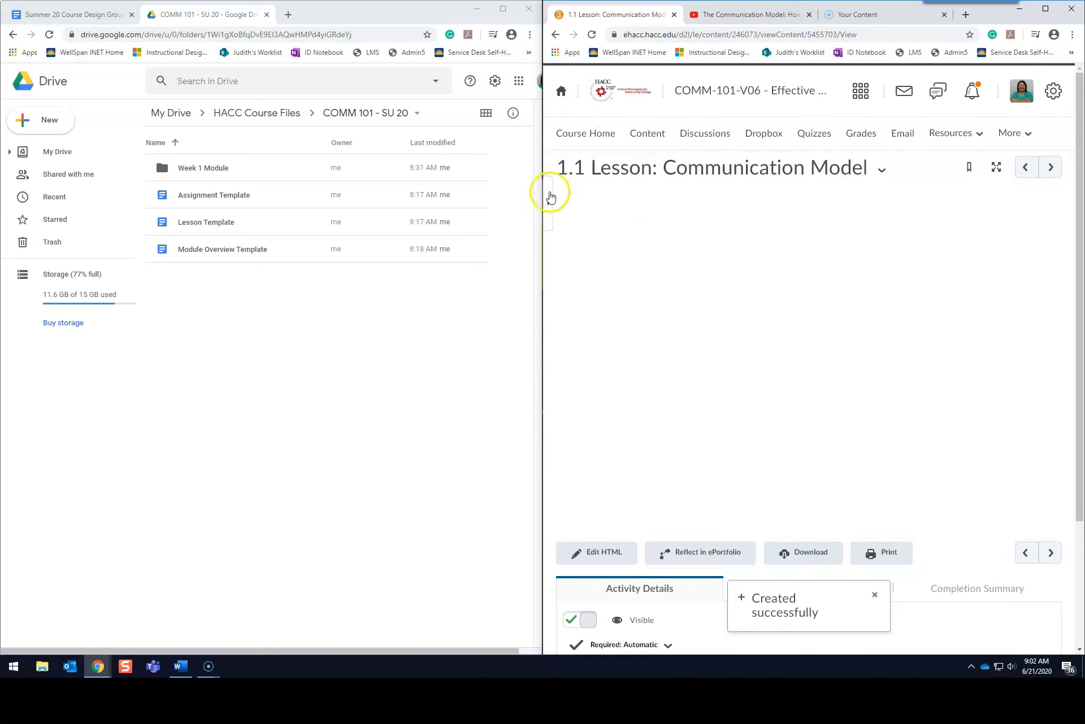
Go back to Test Module and save a blank new file titled "1.2 Assignment: Introduction Video"
{"action": "left_click", "coordinate": [548, 197]}
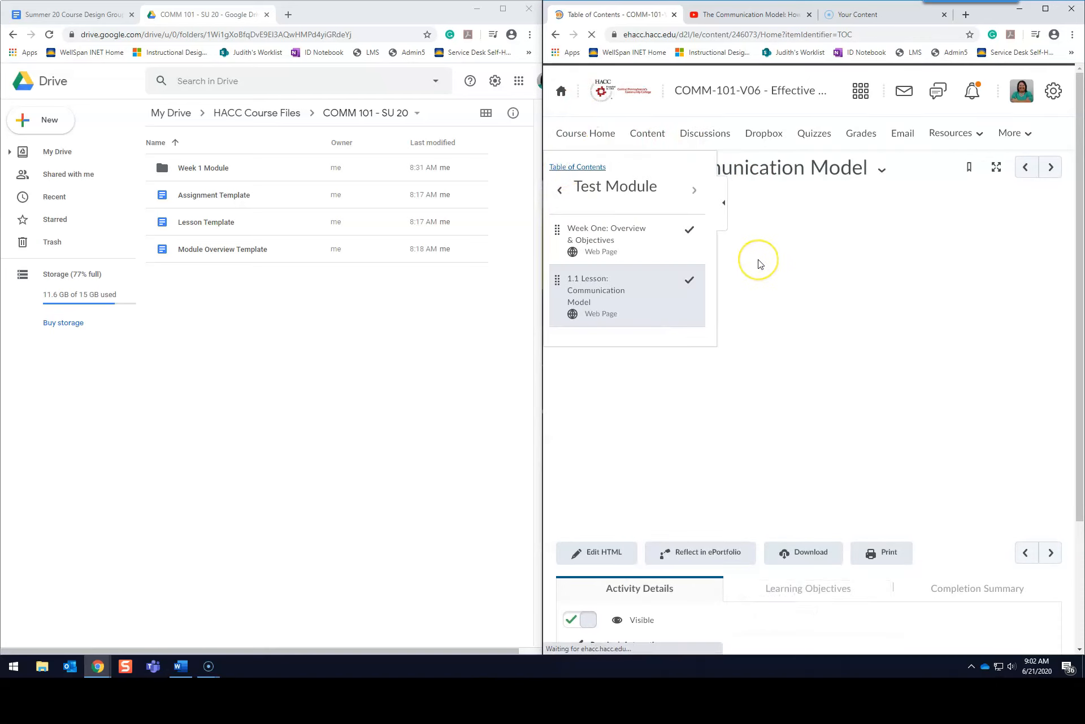
{"action": "left_click", "coordinate": [617, 508]}
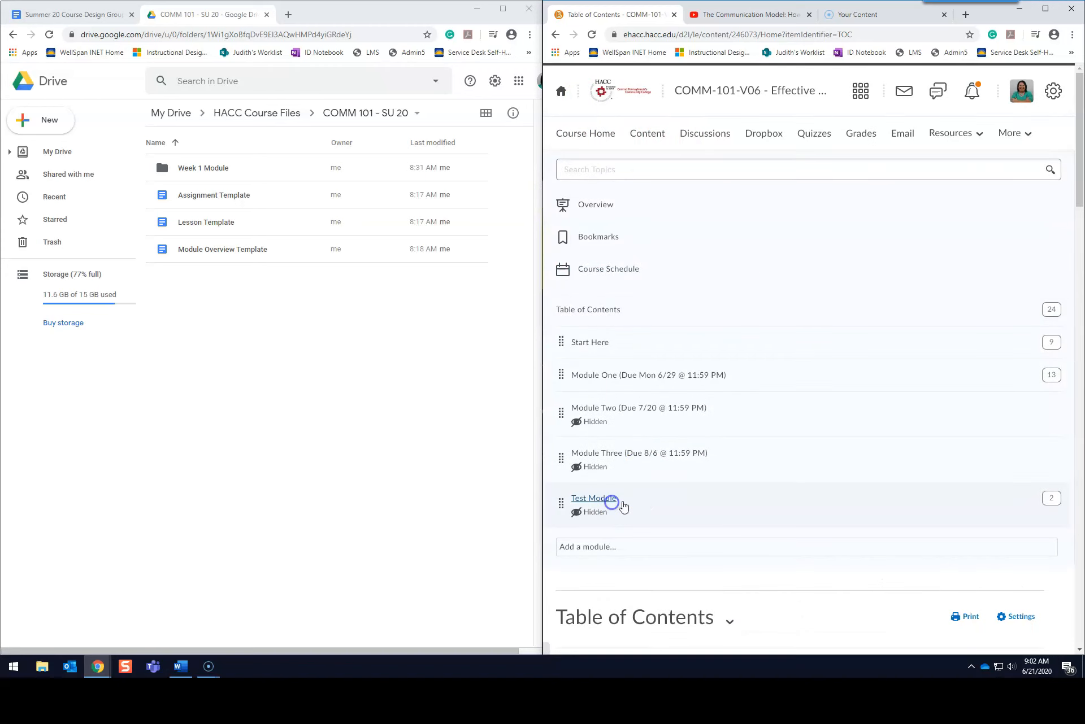
{"action": "left_click", "coordinate": [587, 222]}
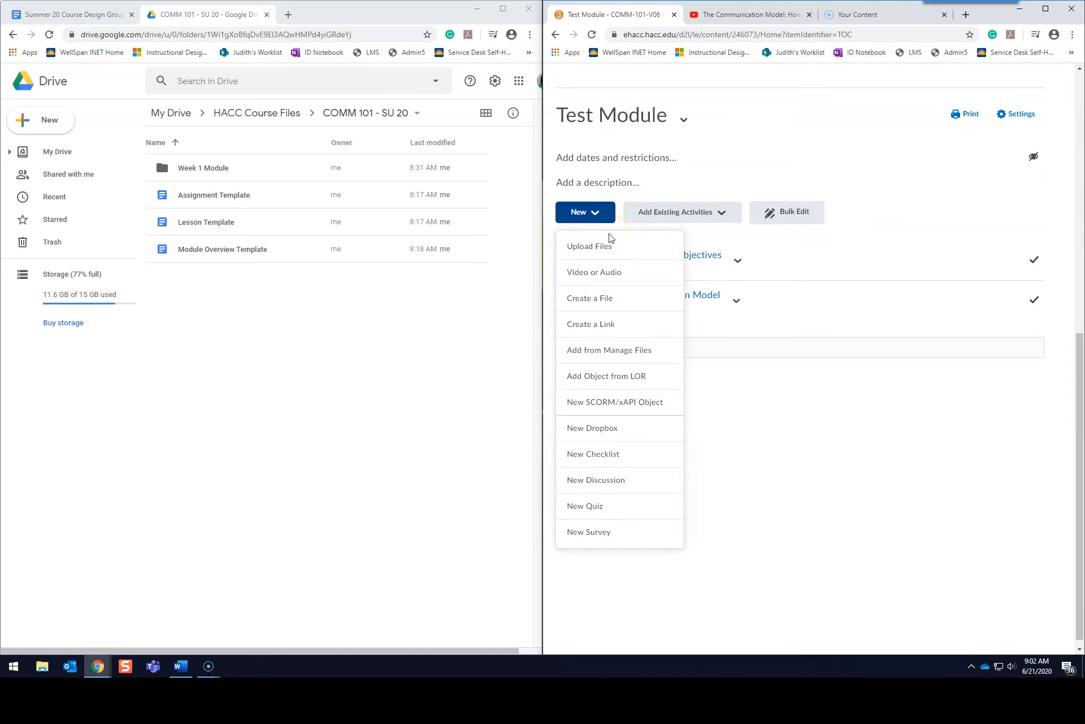
{"action": "left_click", "coordinate": [596, 300]}
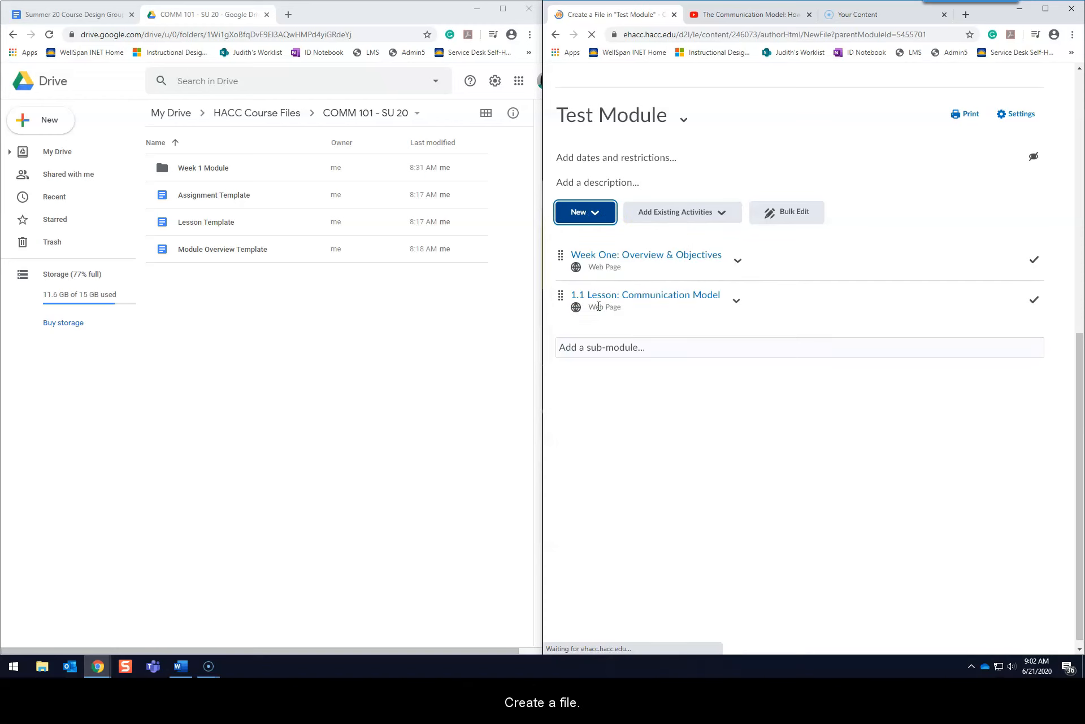
{"action": "left_click", "coordinate": [607, 205]}
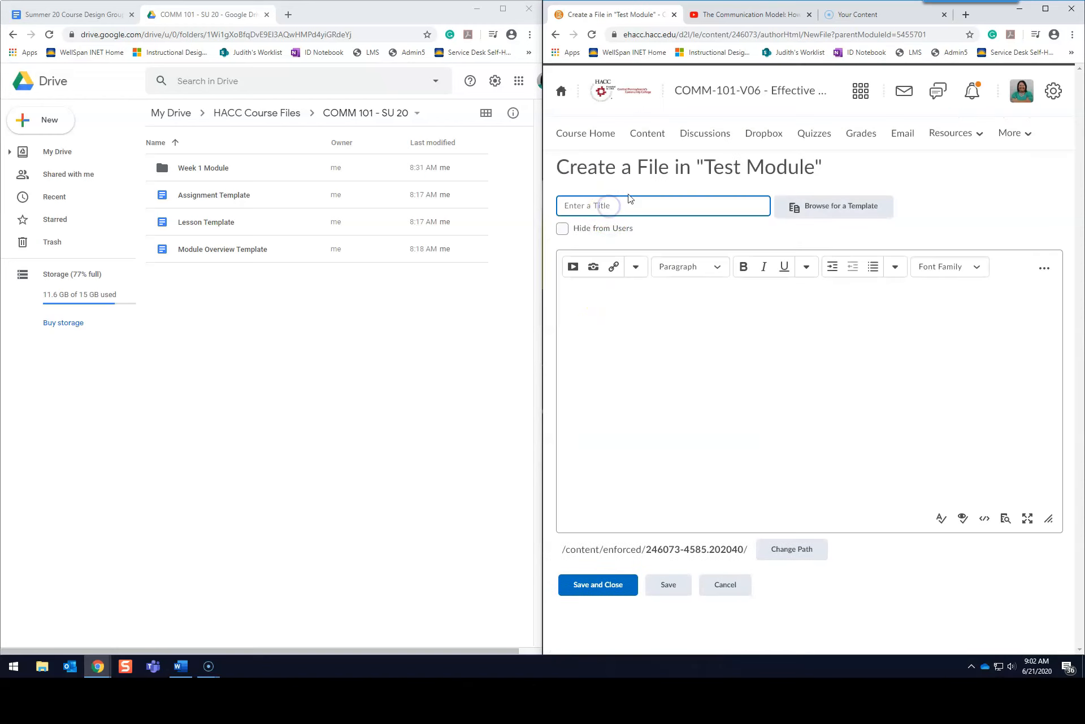
{"action": "type", "text": "1.2 As"}
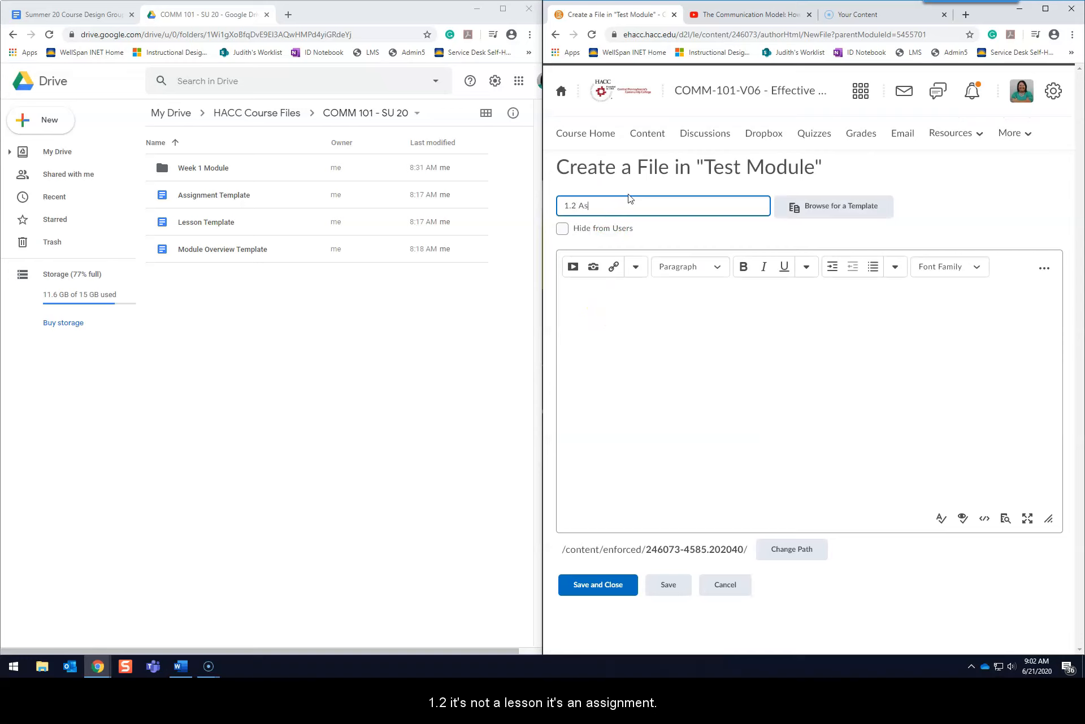
{"action": "type", "text": "signment: Introduction Video"}
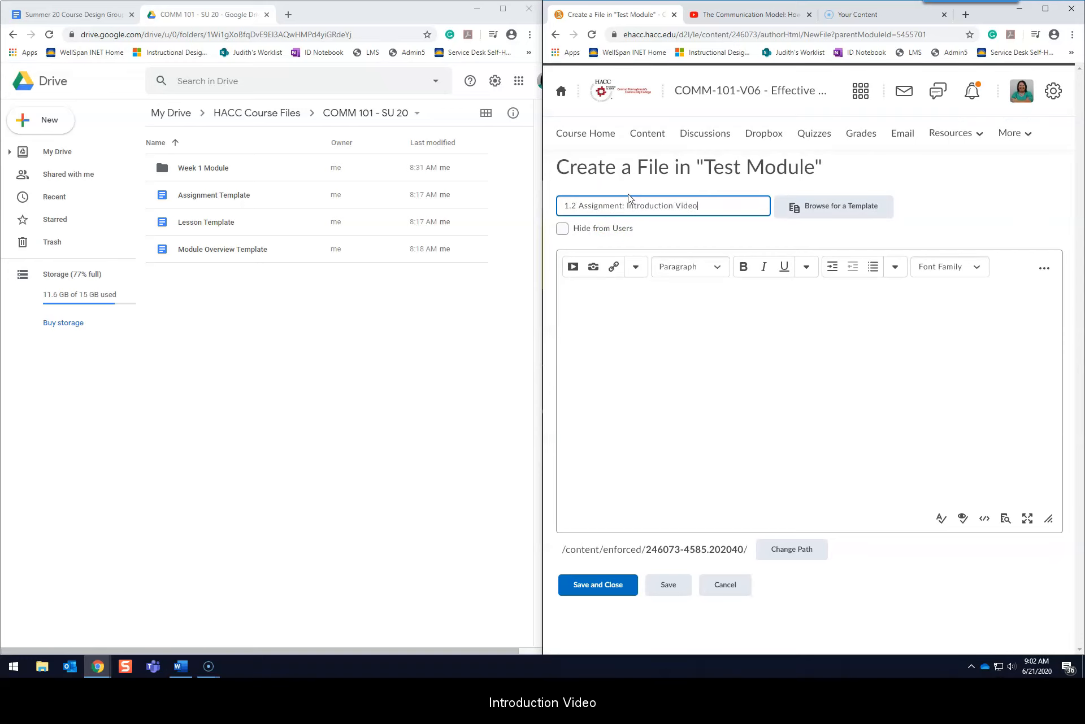
{"action": "left_click", "coordinate": [619, 584]}
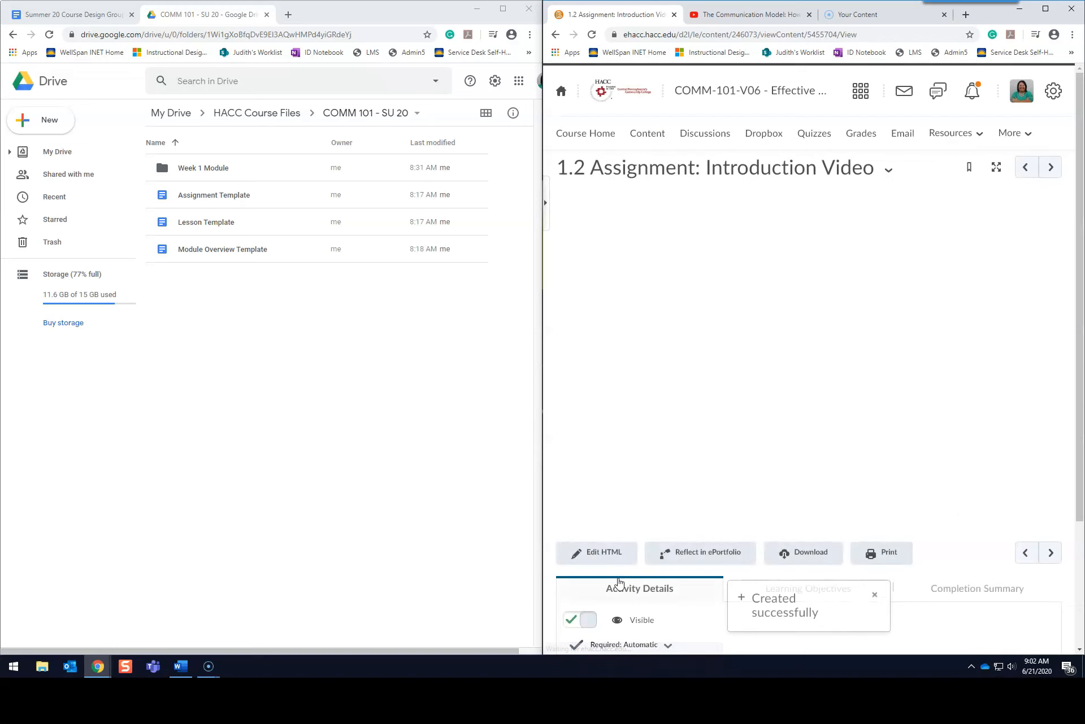
Reopen Test Module from the table of contents and review its list of pages
{"action": "left_click", "coordinate": [545, 202]}
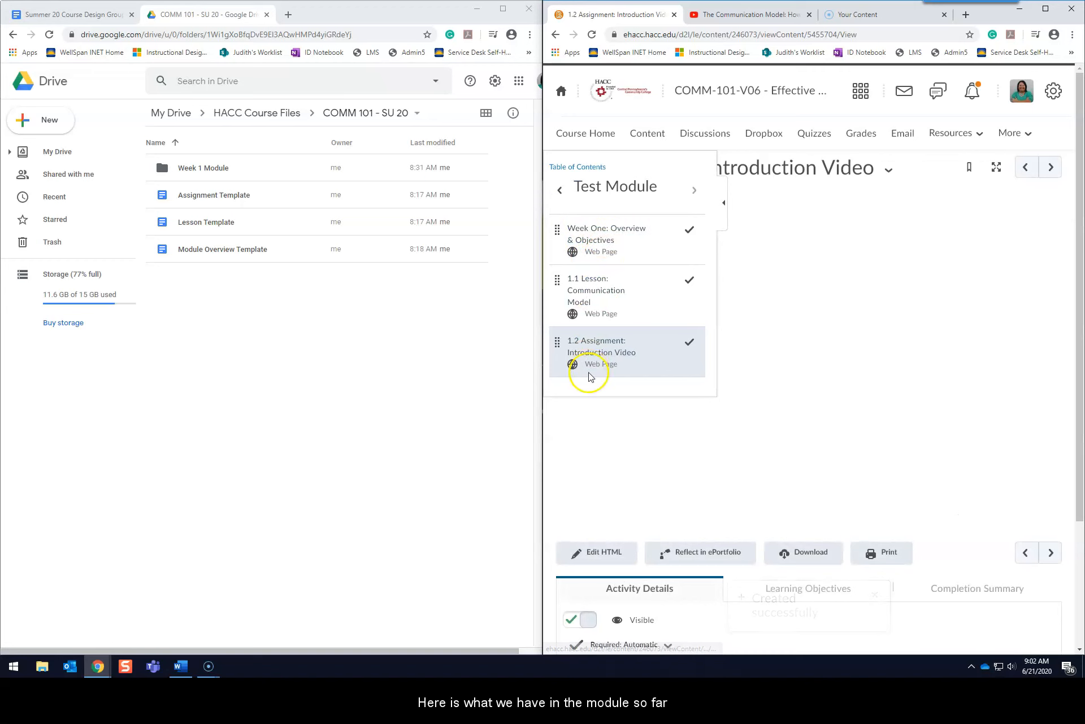
{"action": "left_click", "coordinate": [602, 169]}
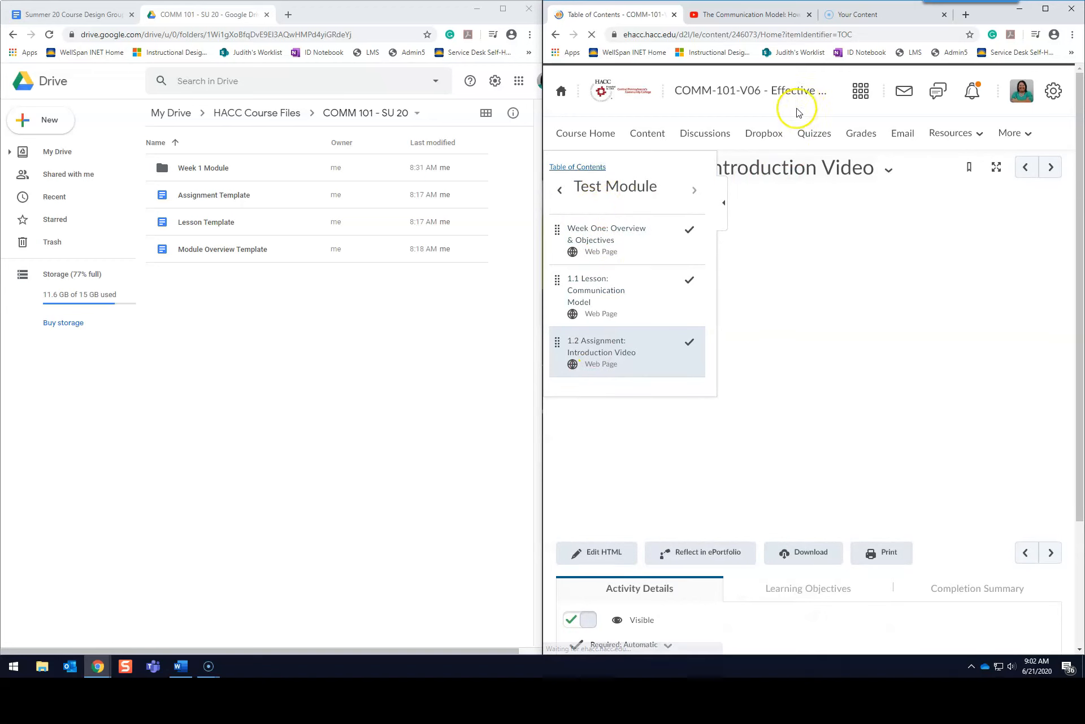
{"action": "left_click", "coordinate": [613, 497]}
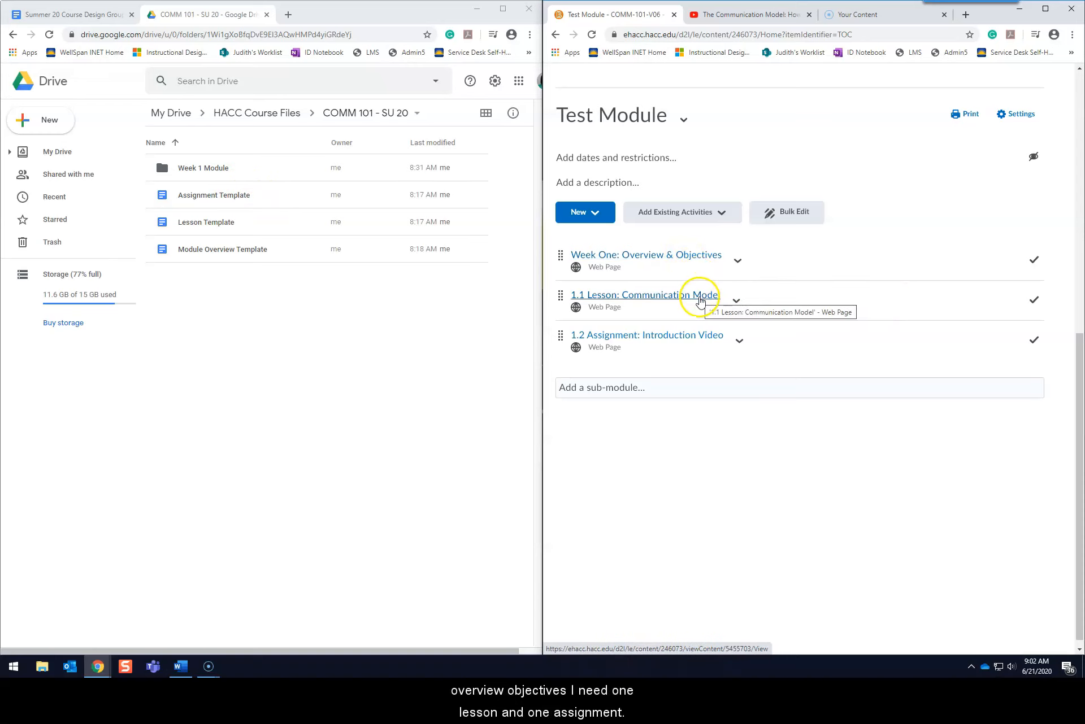
In Google Drive, make a copy of Module Overview Template and move the copy into the Week 1 Module folder
{"action": "left_click", "coordinate": [241, 251]}
{"action": "right_click", "coordinate": [258, 249]}
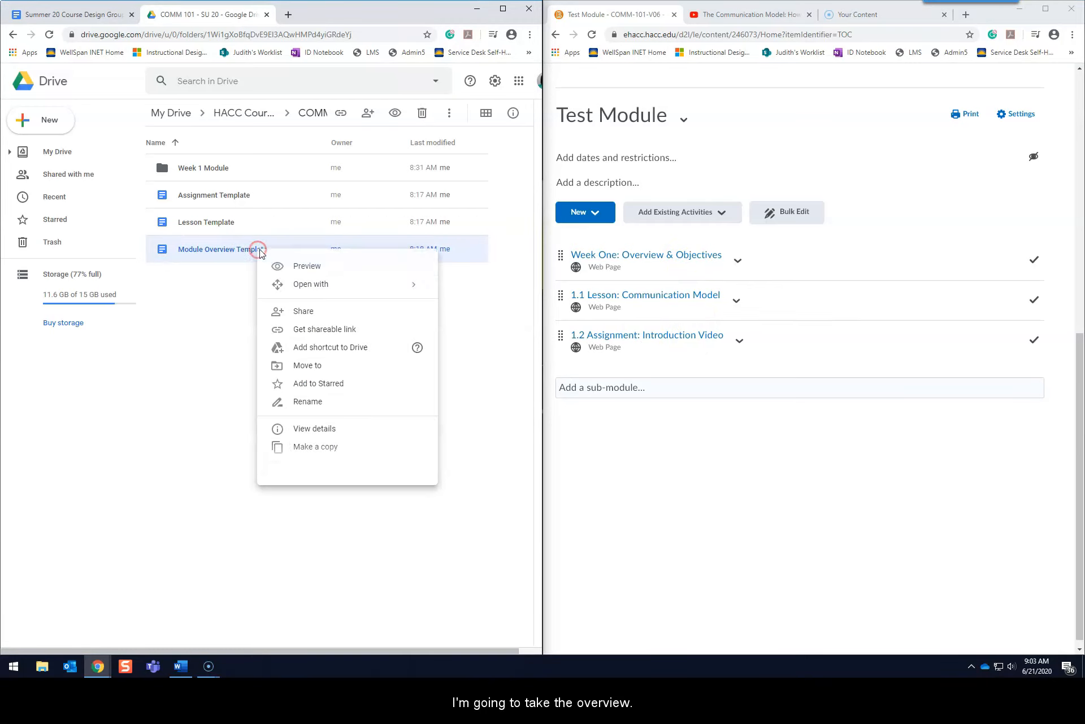
{"action": "left_click", "coordinate": [307, 447]}
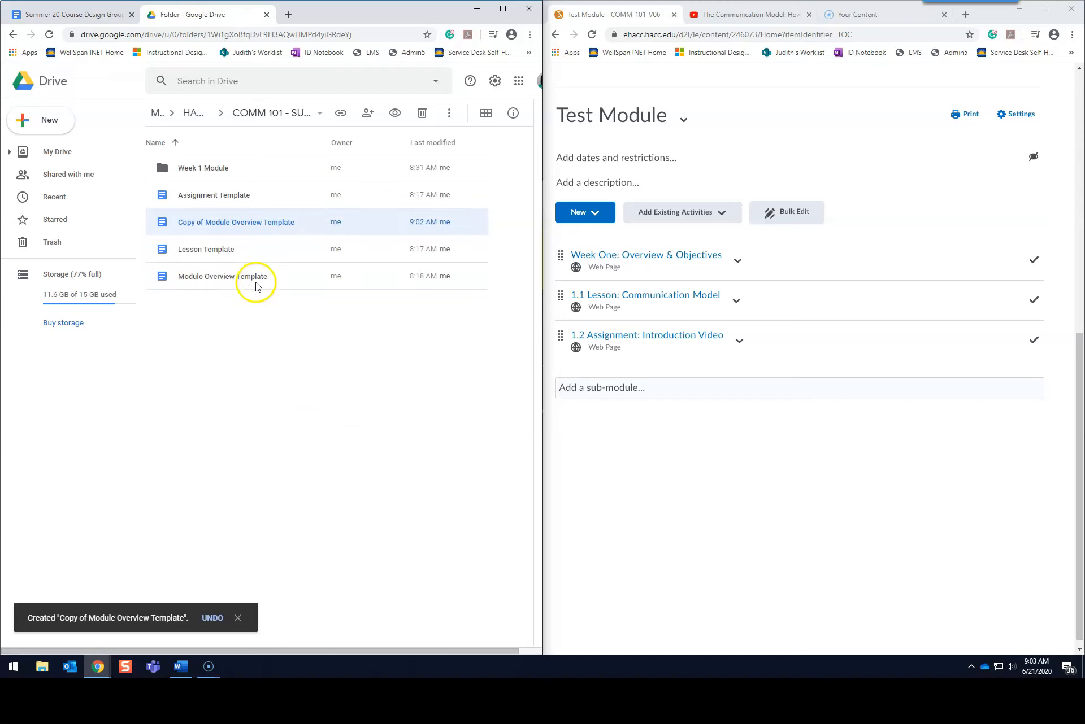
{"action": "left_click_drag", "start_coordinate": [254, 225], "coordinate": [249, 168]}
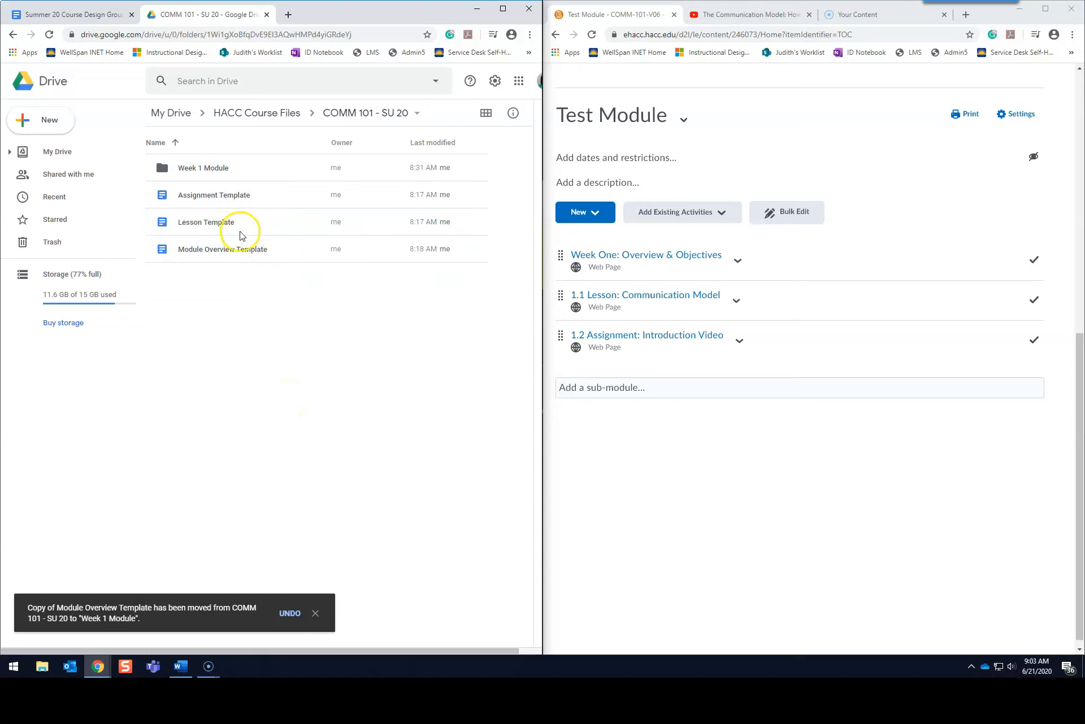
Make a copy of Lesson Template and move the copy into the Week 1 Module folder
{"action": "right_click", "coordinate": [237, 224]}
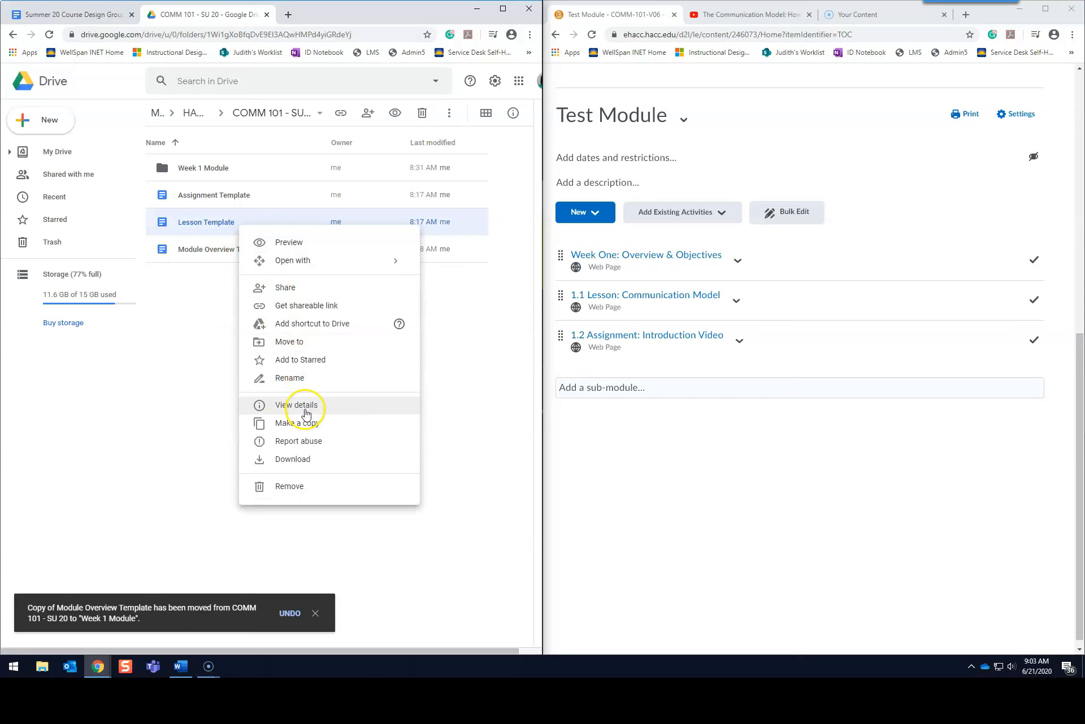
{"action": "left_click", "coordinate": [310, 423]}
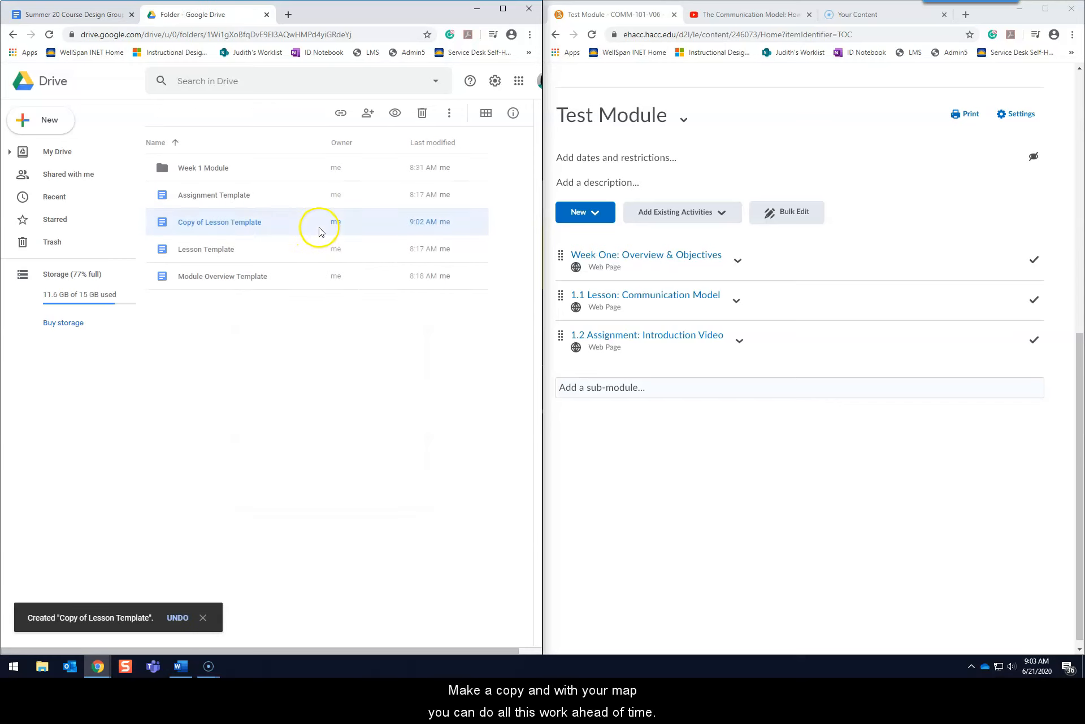
{"action": "left_click_drag", "start_coordinate": [259, 223], "coordinate": [231, 168]}
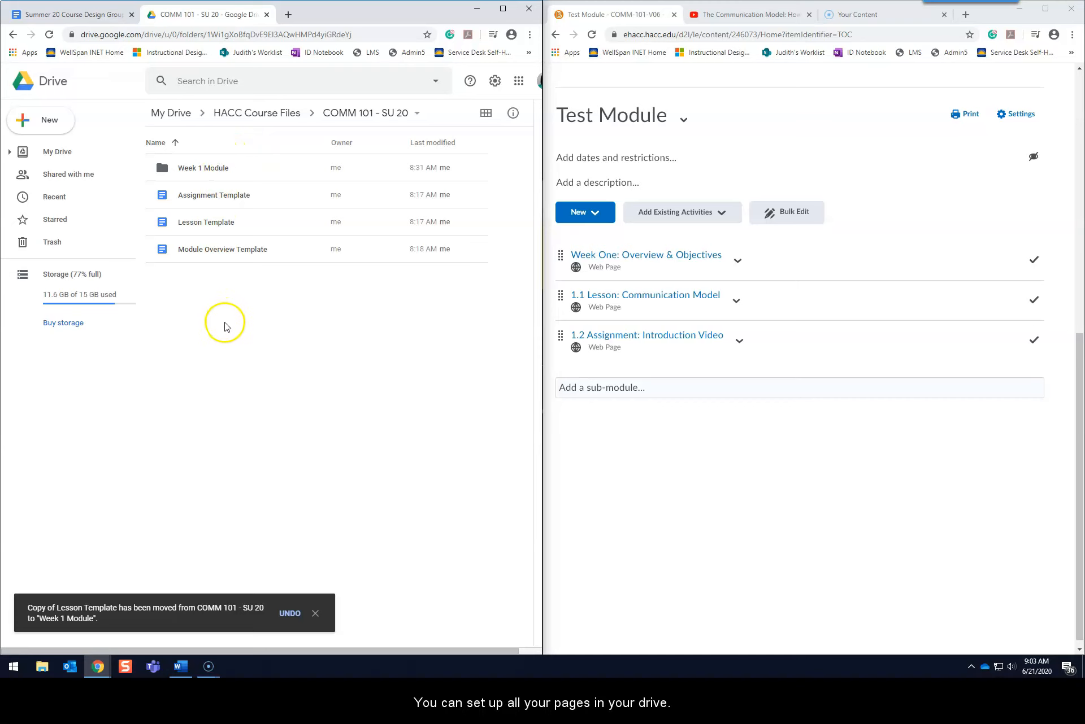
Make a copy of Assignment Template and move the copy into the Week 1 Module folder
{"action": "right_click", "coordinate": [216, 195]}
{"action": "left_click", "coordinate": [272, 393]}
{"action": "left_click_drag", "start_coordinate": [251, 220], "coordinate": [249, 164]}
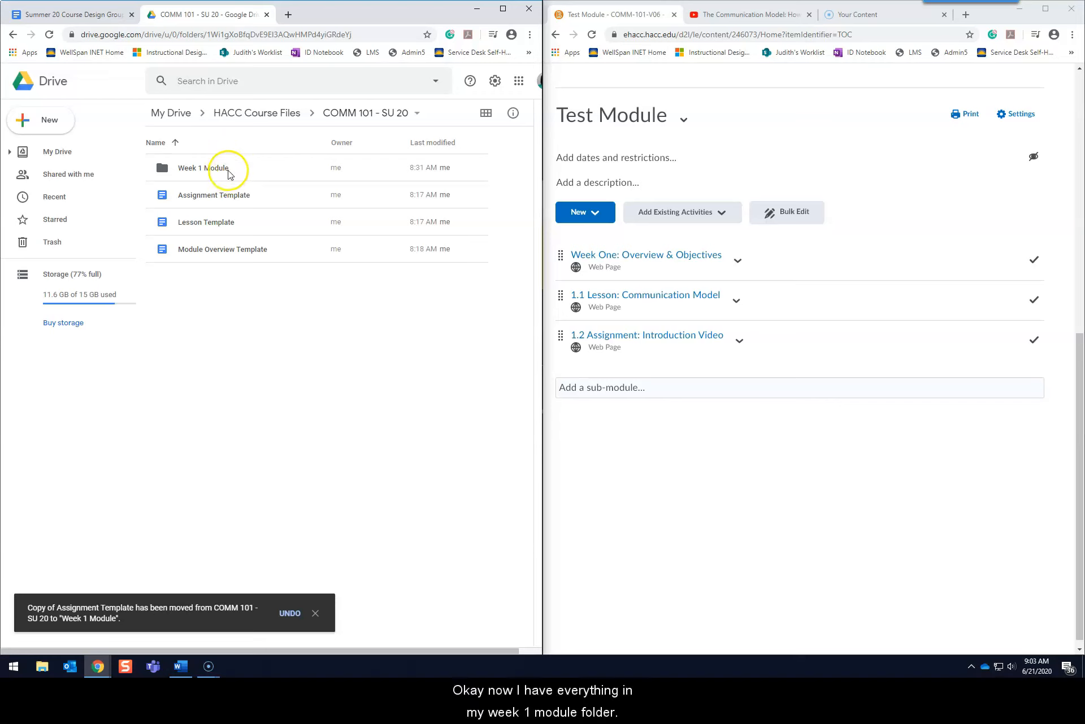
Open the Week 1 Module folder and select the "1.1 Lesson: Public Speaking as a Communication Context" document
{"action": "left_click", "coordinate": [241, 172]}
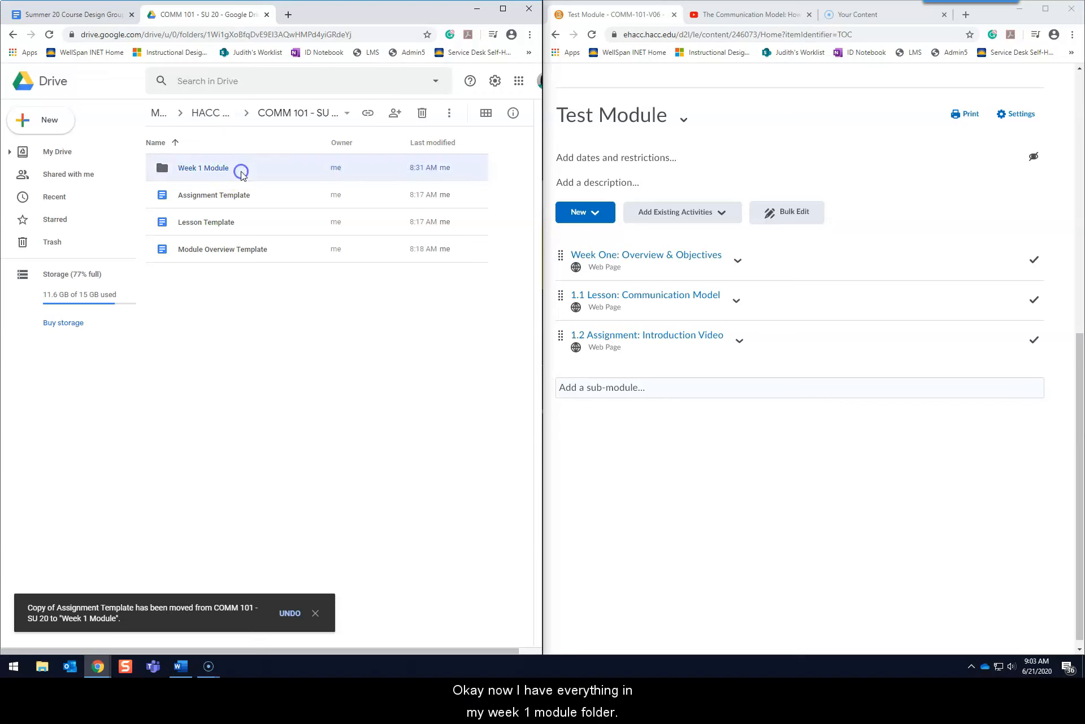
{"action": "double_click", "coordinate": [241, 171]}
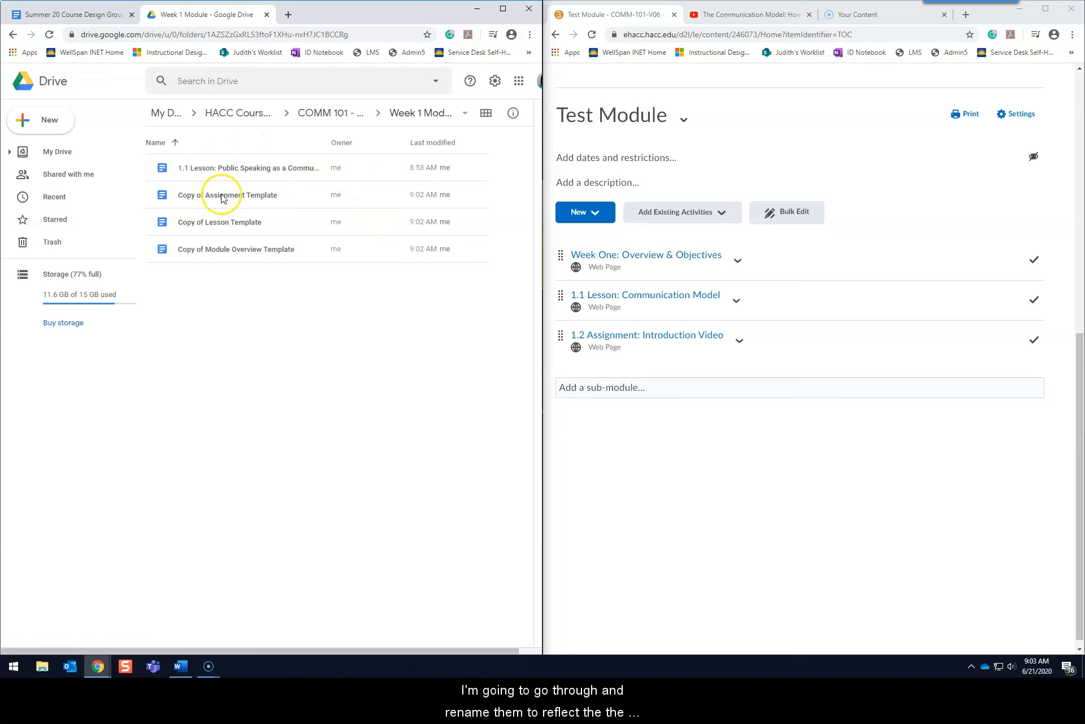
{"action": "left_click", "coordinate": [220, 167]}
{"action": "mouse_move", "coordinate": [220, 167]}
{"action": "left_mouse_down"}
{"action": "mouse_move", "coordinate": [252, 168]}
{"action": "mouse_move", "coordinate": [230, 170]}
{"action": "left_mouse_up"}
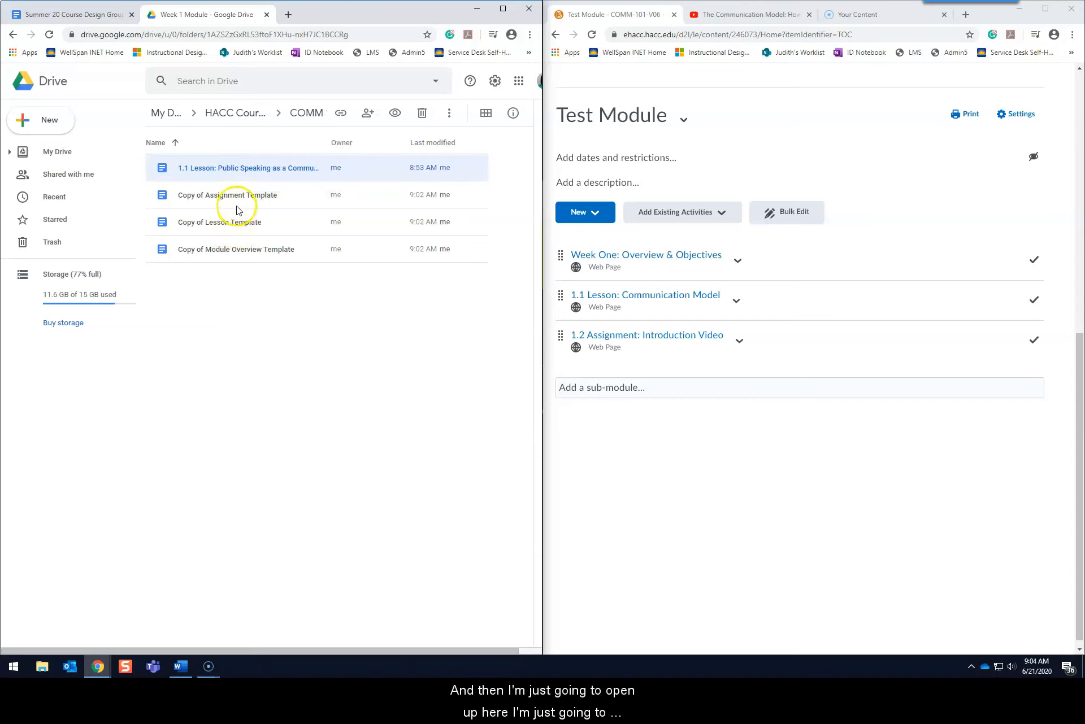
Open Copy of Lesson Template and examine its section headings and placeholder text, including the lesson tasks and presentation
{"action": "double_click", "coordinate": [240, 222]}
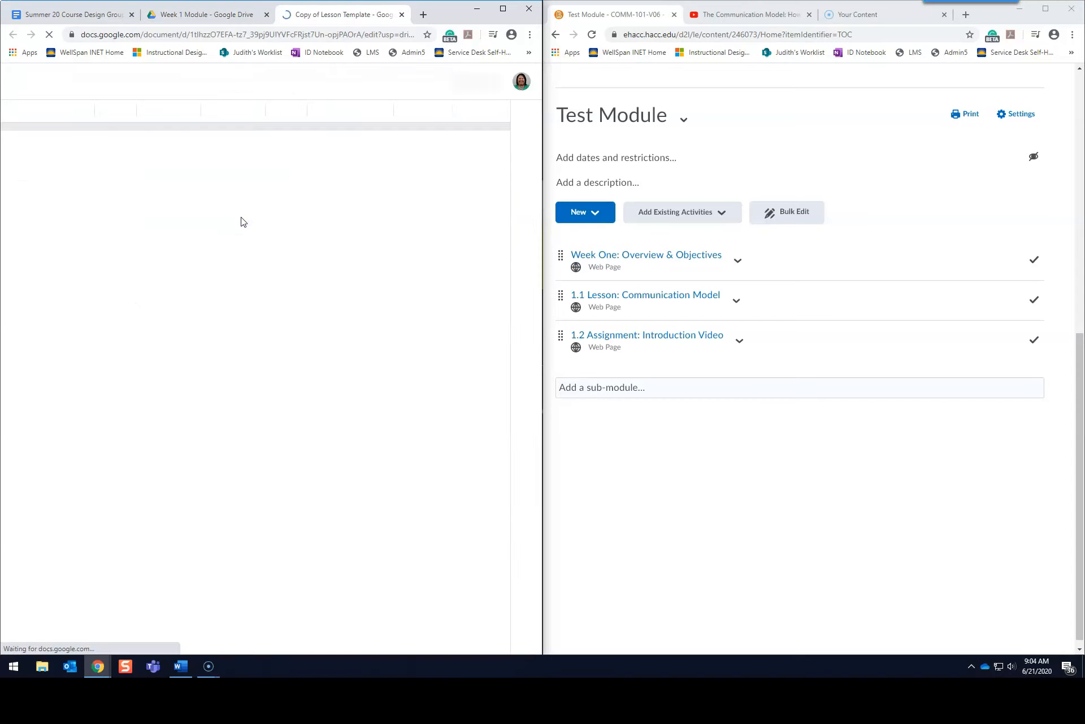
{"action": "left_click", "coordinate": [202, 290]}
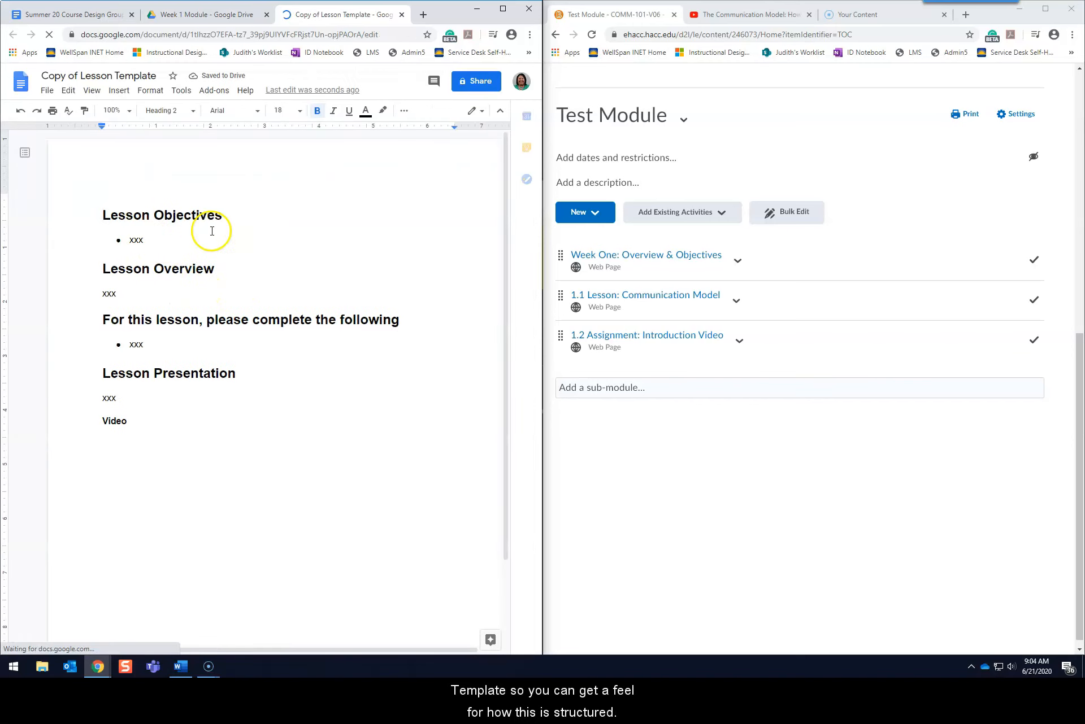
{"action": "left_click_drag", "start_coordinate": [151, 345], "coordinate": [119, 344]}
{"action": "left_click_drag", "start_coordinate": [125, 398], "coordinate": [55, 395]}
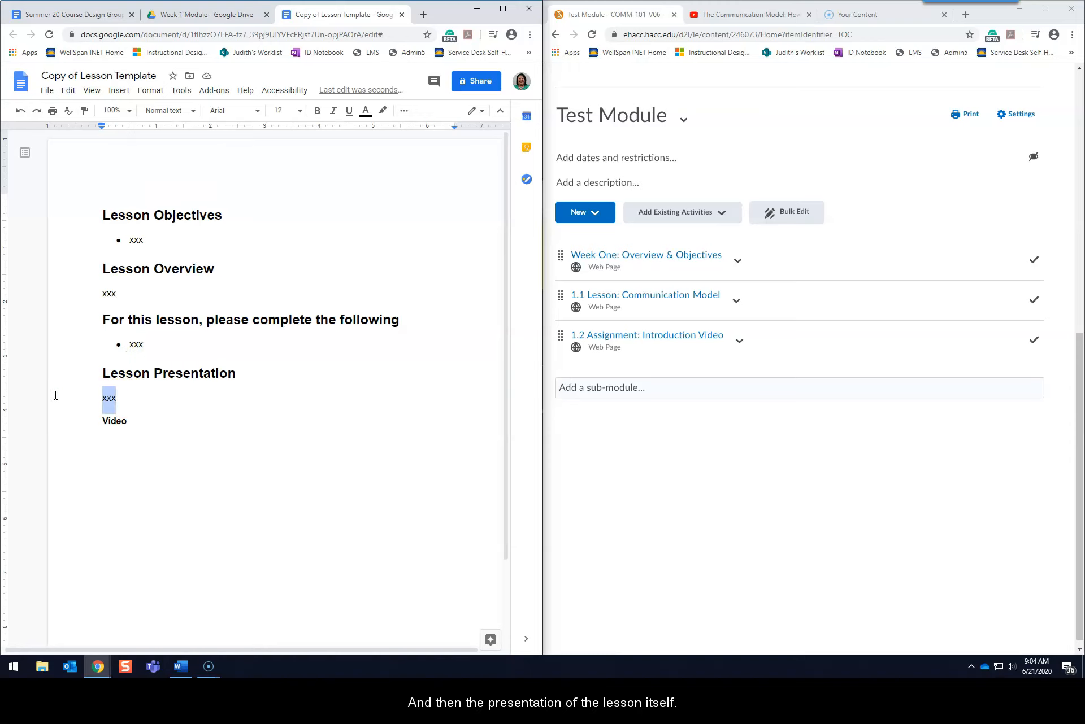
Return to the Week 1 Module folder, open the "1.1 Lesson: Public Speaking as a Communication Context" document and select its Lesson Overview paragraph
{"action": "left_click", "coordinate": [195, 16]}
{"action": "double_click", "coordinate": [248, 168]}
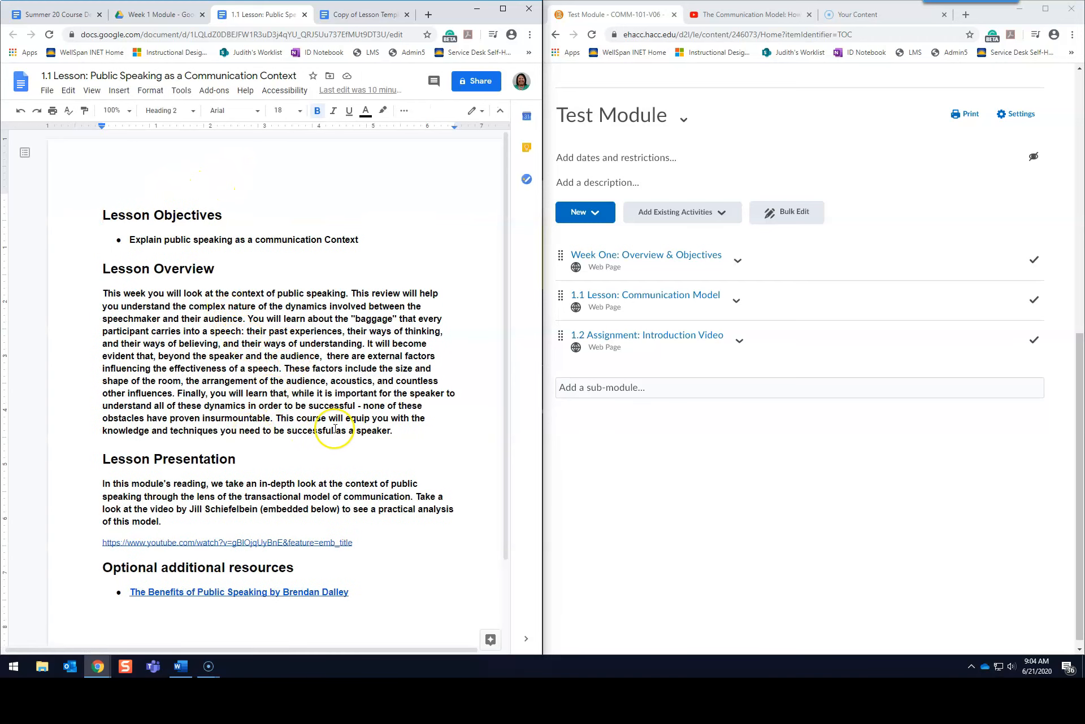
{"action": "left_click_drag", "start_coordinate": [402, 432], "coordinate": [76, 303]}
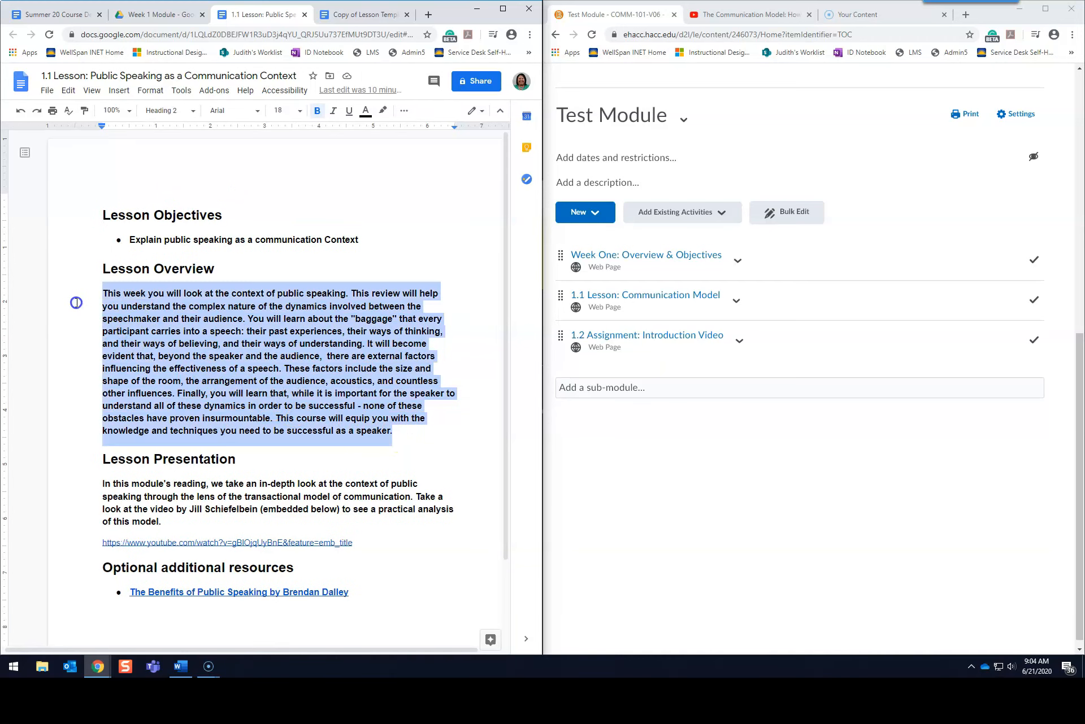